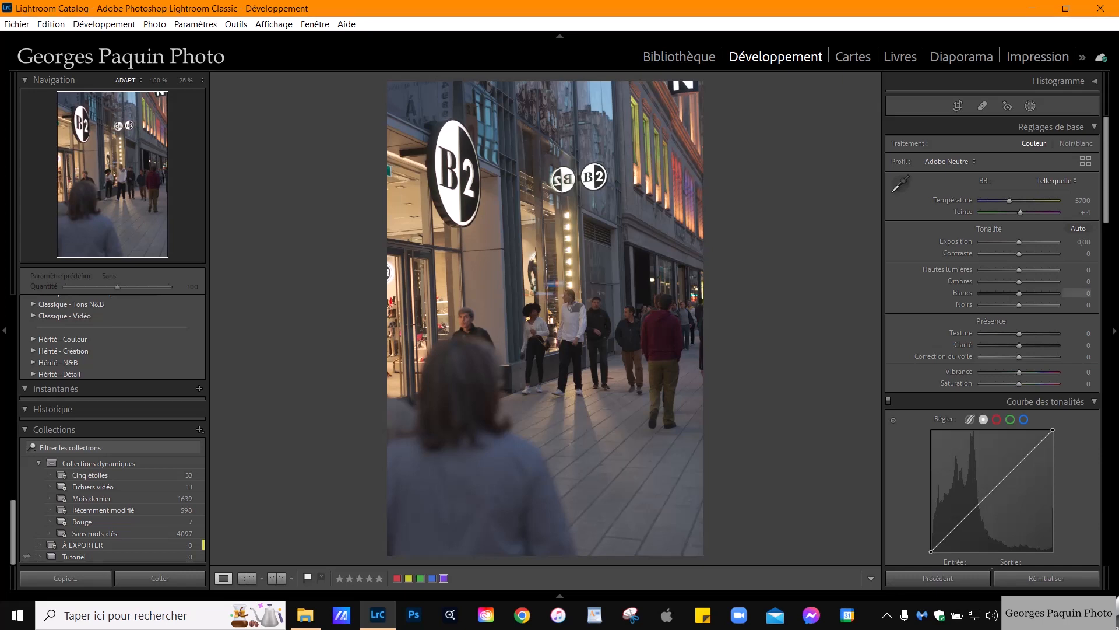
Darken the photo with two tone curve points, at input 165 / output 121 and input 66 / output 30.
scroll(914, 298, down, 4)
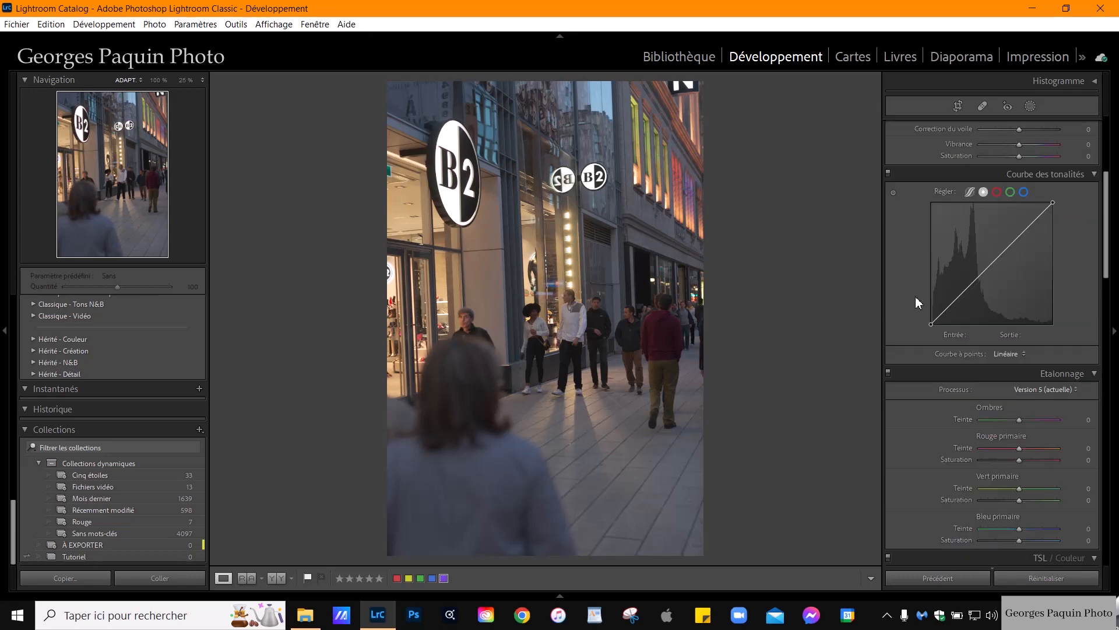
click(961, 297)
drag(963, 300, 960, 317)
click(1009, 267)
drag(1009, 267, 1009, 266)
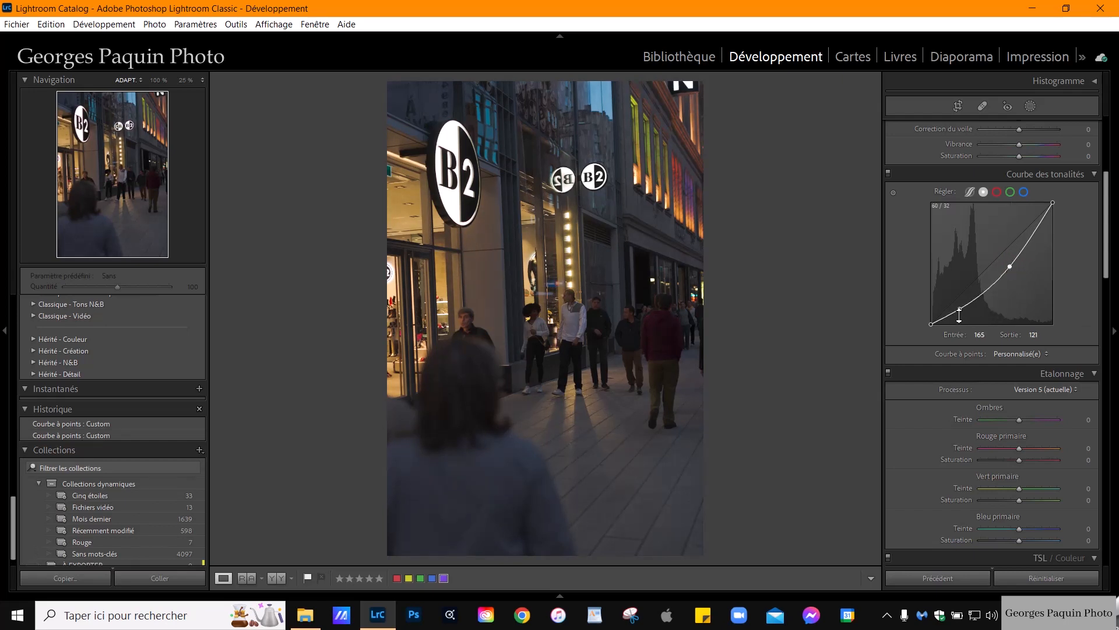
drag(961, 313, 963, 311)
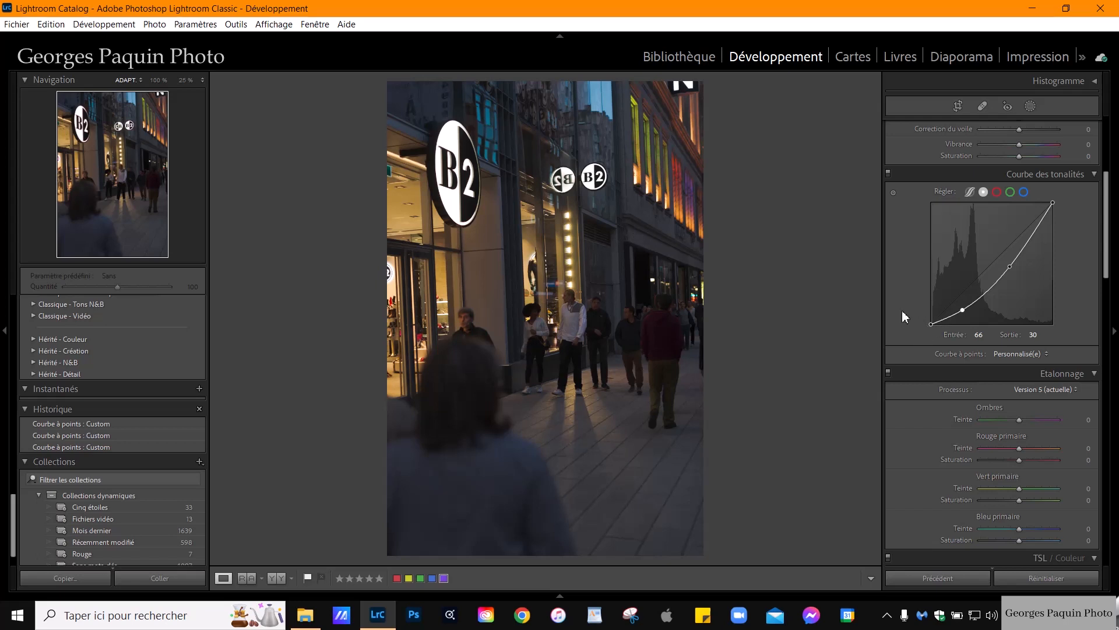
Set the photo's Noirs to −58, Blancs to +50 and Ombres to +50 in the basic adjustments.
scroll(901, 310, up, 4)
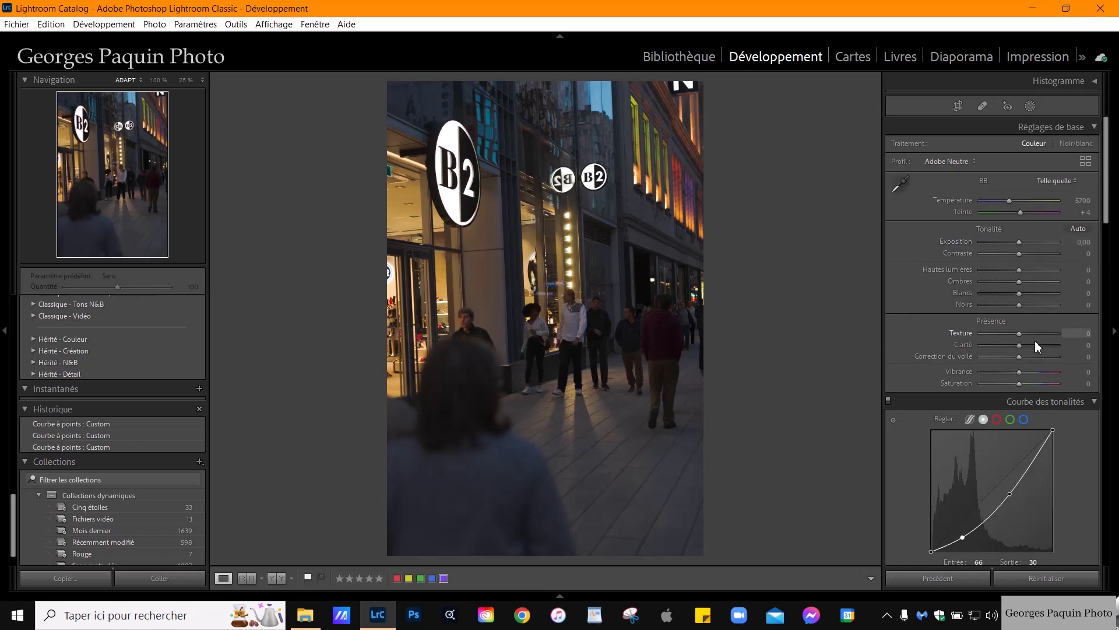
drag(1020, 304, 997, 305)
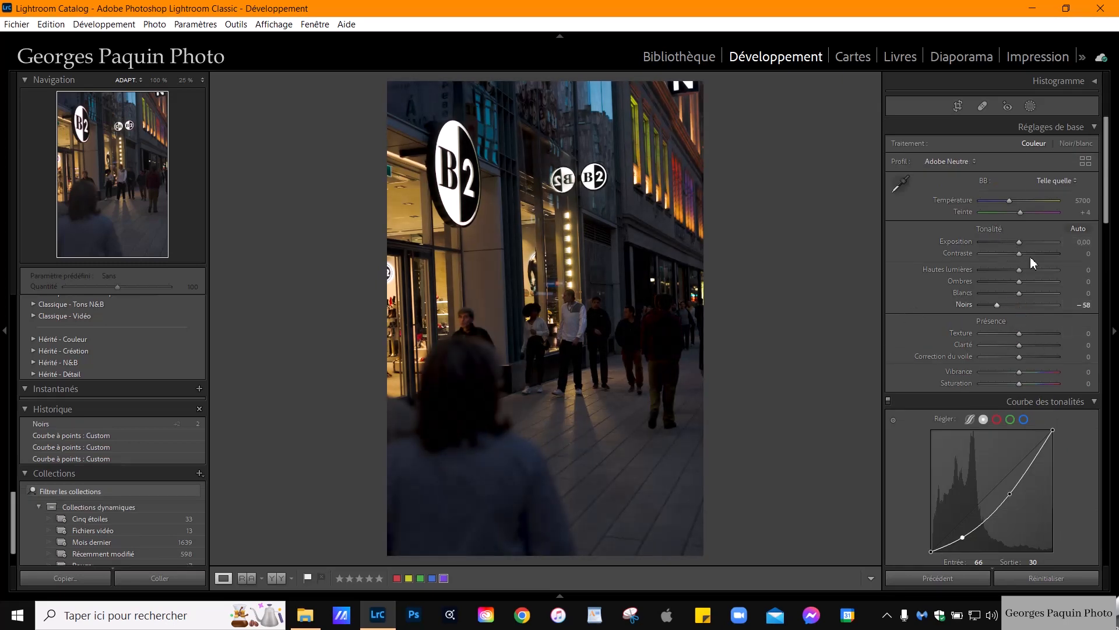
shift+double_click(1020, 292)
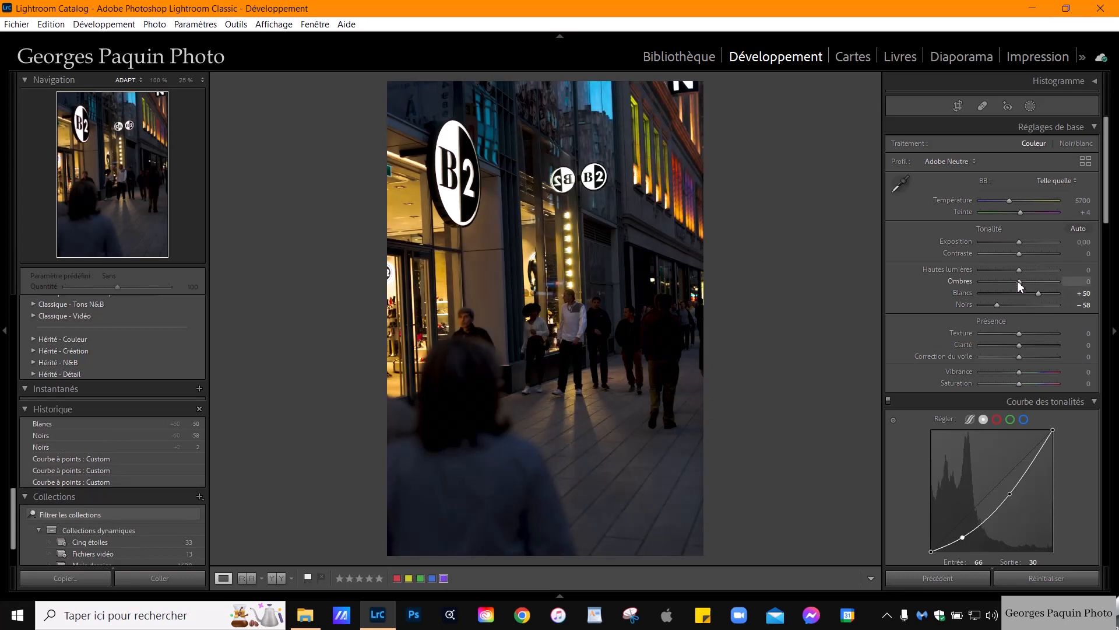
shift+double_click(1020, 282)
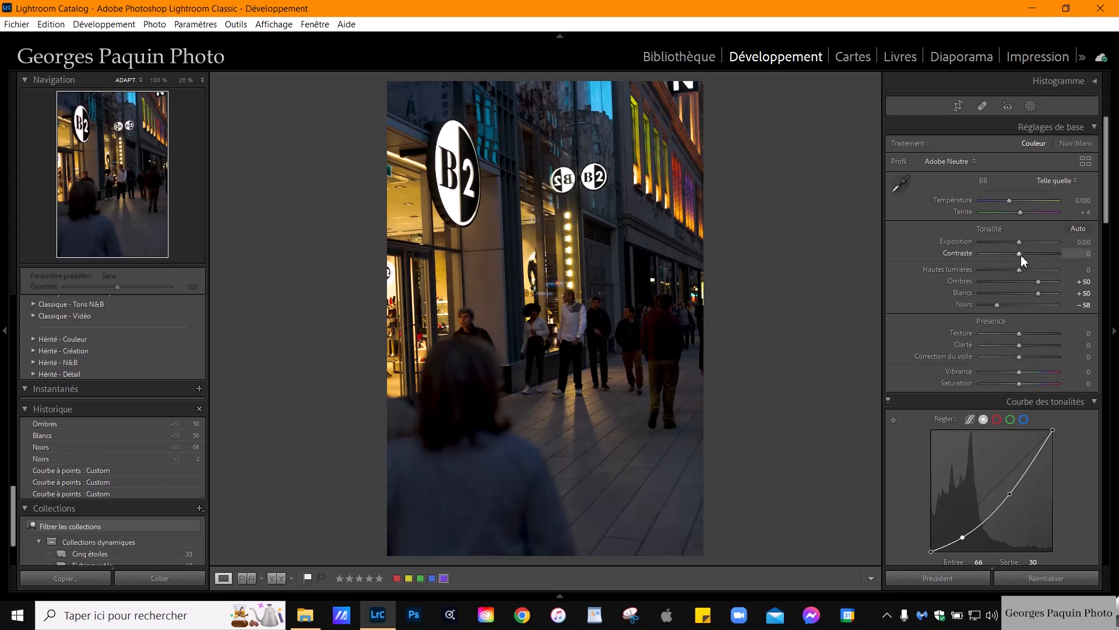
Set the photo's Contraste to −35 and Exposition to +0,20.
shift+double_click(1021, 254)
key(Up)
key(Up)
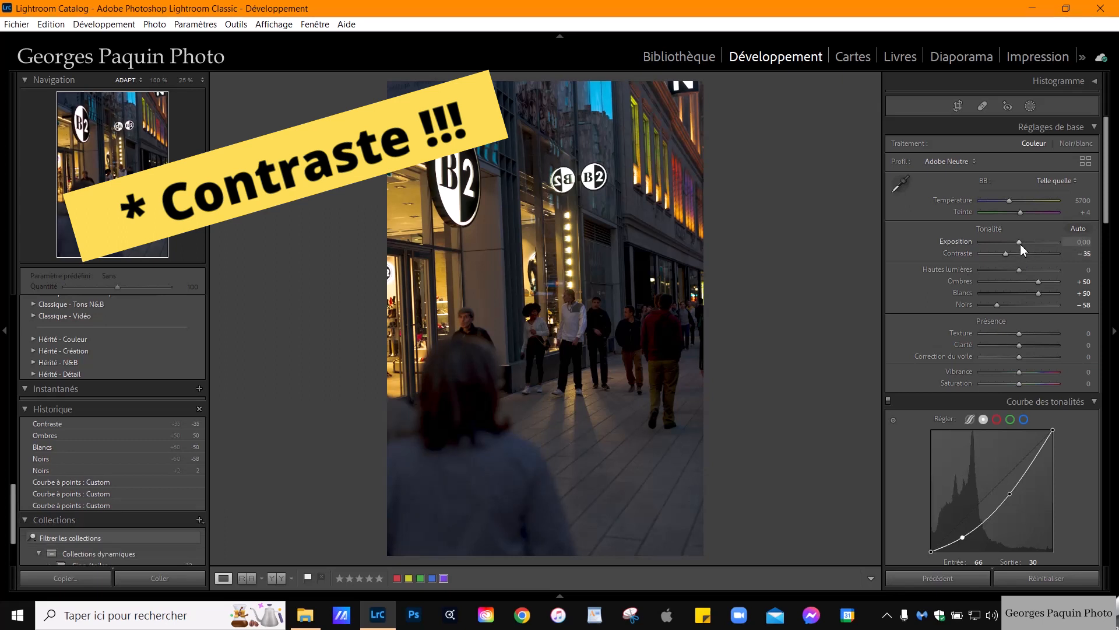
key(Up)
key(Up)
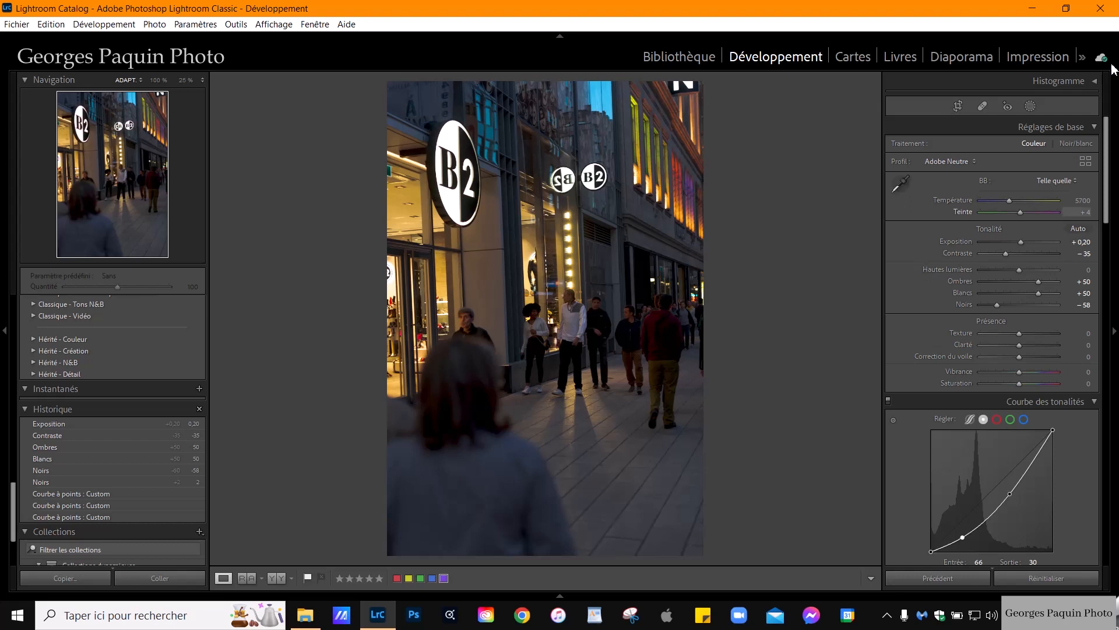
Create a linear gradient mask covering the lower part of the photo, fading out just below the standing people.
click(1031, 107)
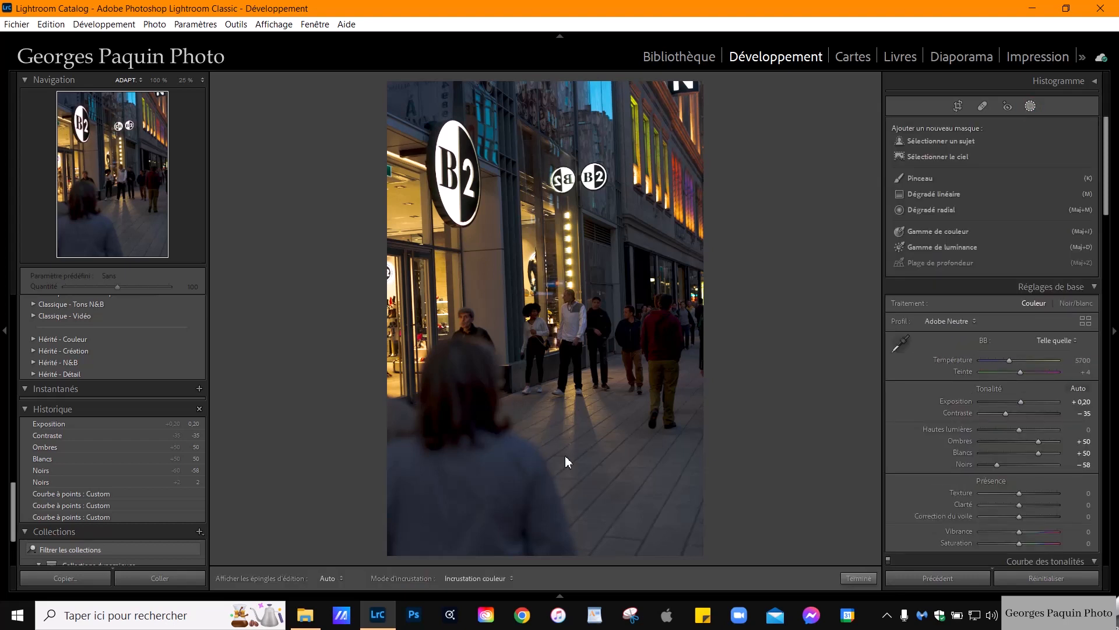
click(956, 201)
drag(552, 476, 548, 345)
drag(546, 469, 548, 481)
drag(545, 415, 552, 449)
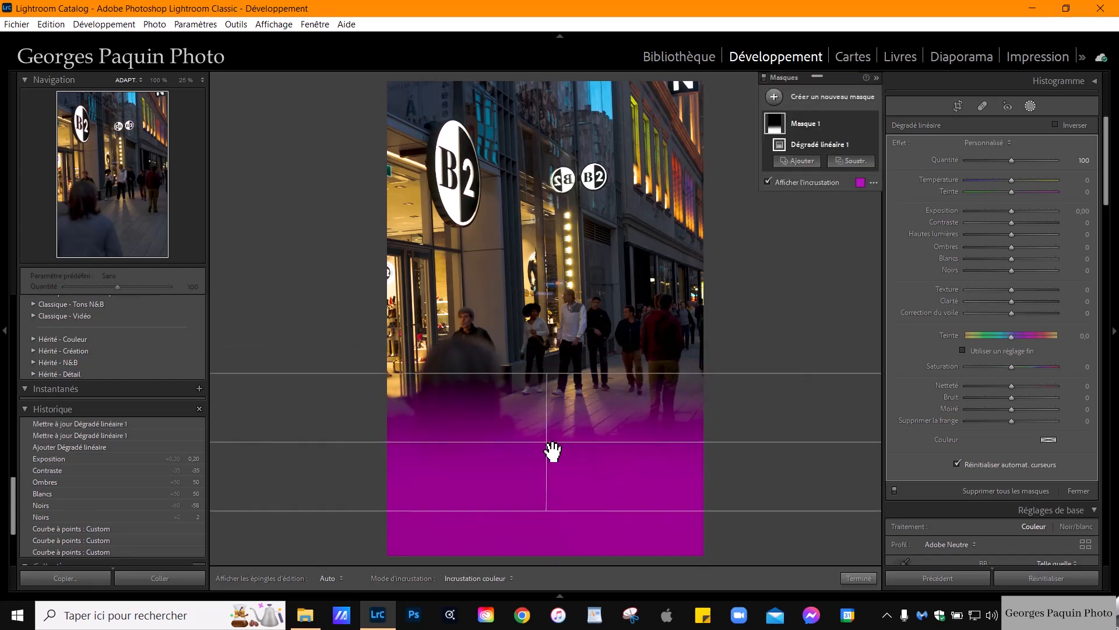
Hide the mask overlay and set the linear gradient's Exposition to −0,50.
click(835, 184)
key(Down)
key(Down)
key(Down)
key(Down)
key(Down)
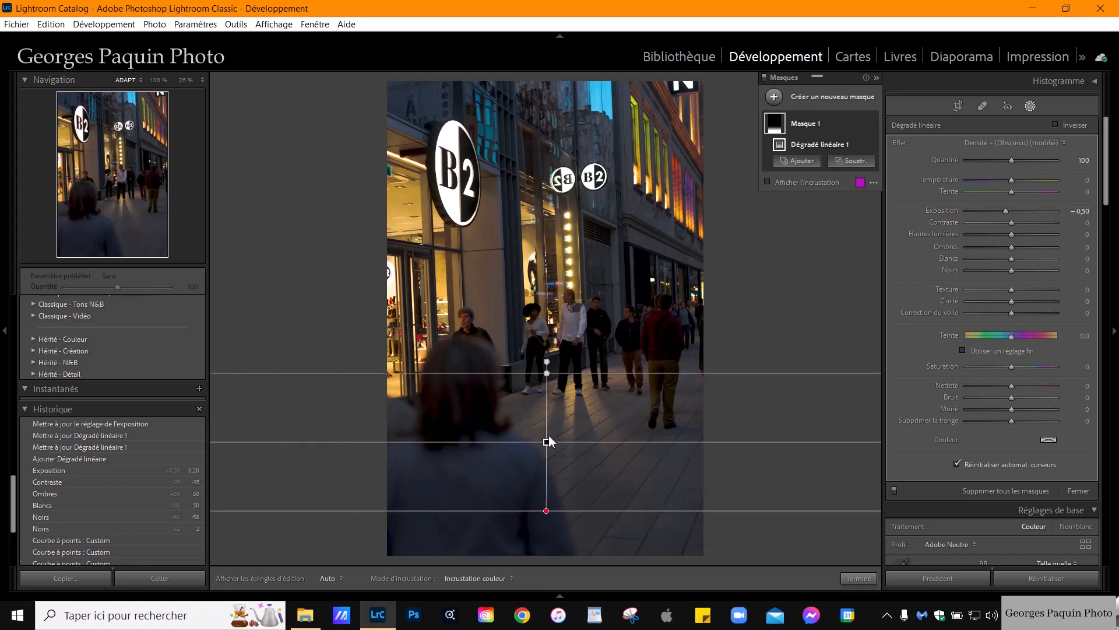
Rotate the linear gradient to slope down toward the right and shift it slightly up over the pavement.
drag(655, 449, 630, 472)
mouse_move(551, 447)
drag(551, 448, 561, 427)
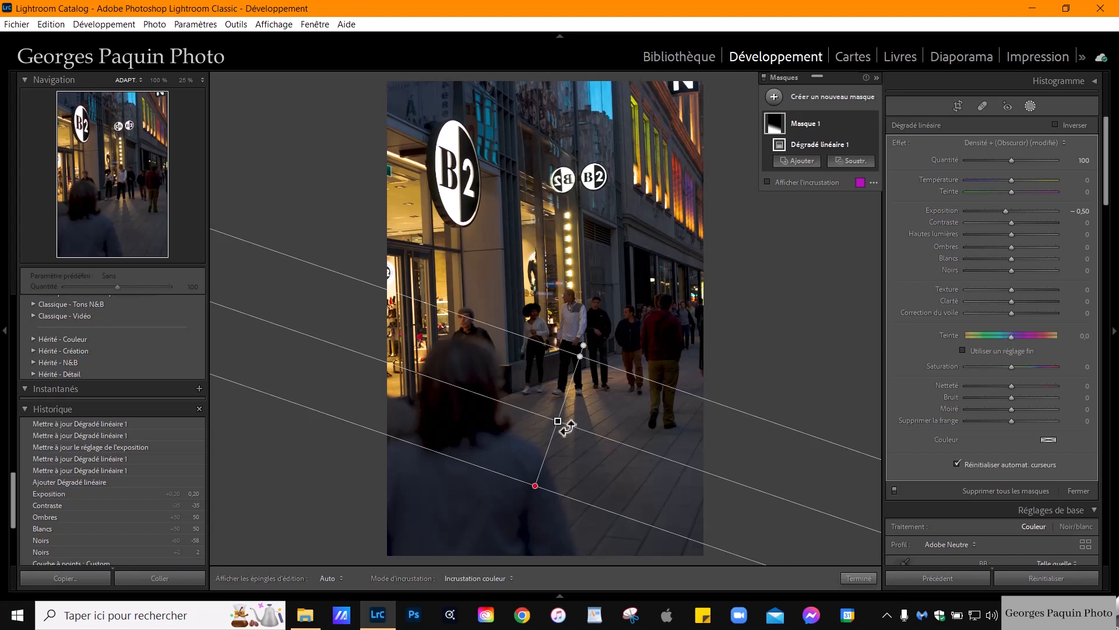
drag(561, 425, 563, 428)
drag(622, 449, 607, 446)
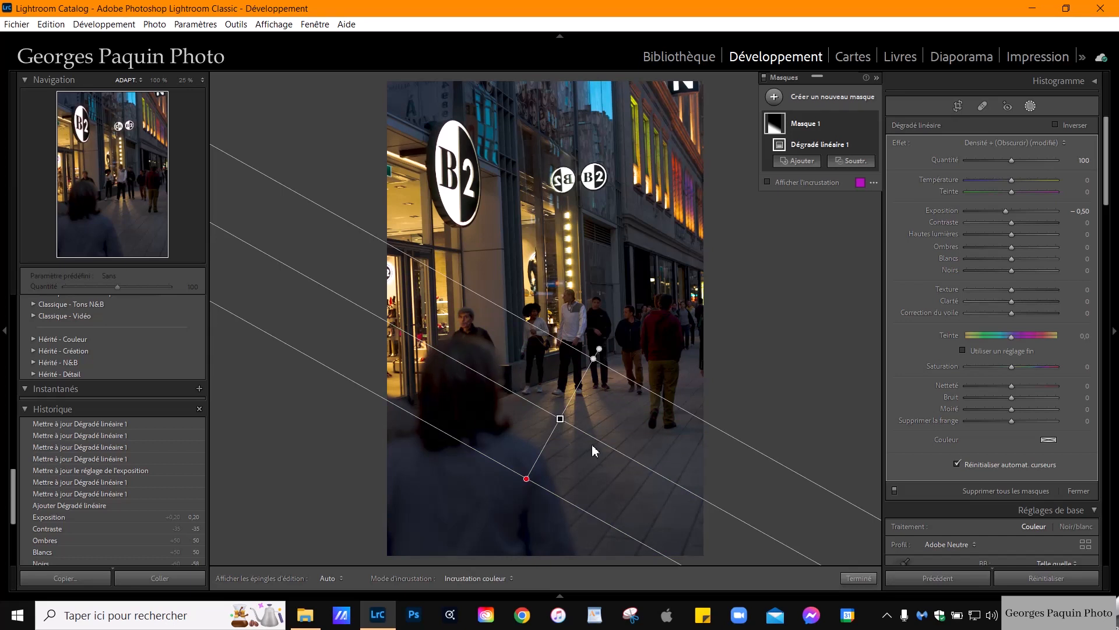
mouse_move(563, 422)
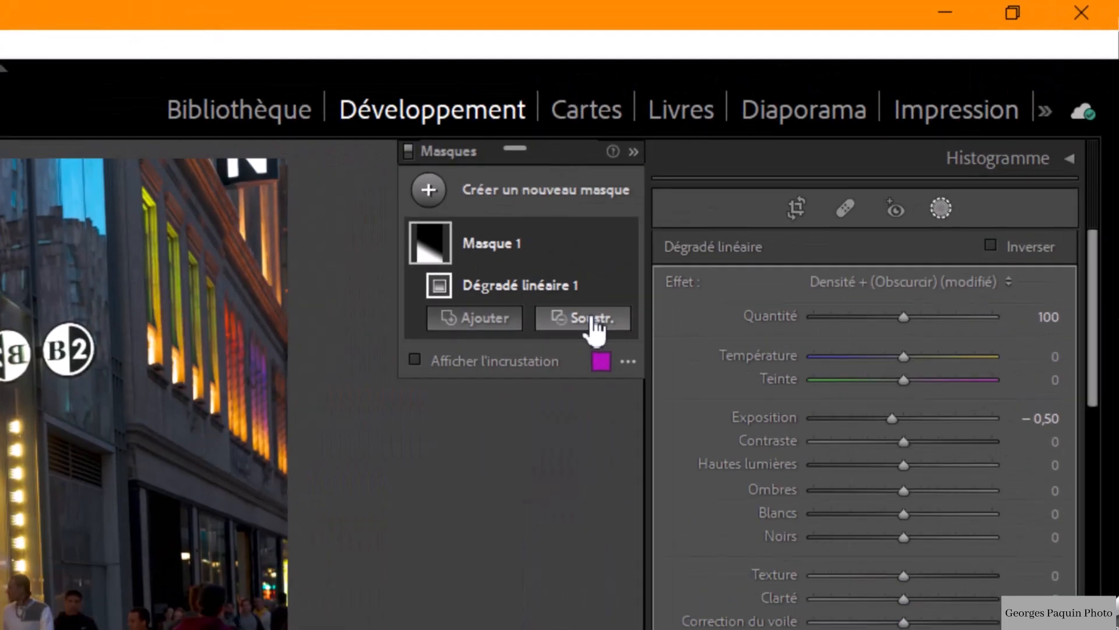
Subtract a luminance range from Masque 1 with the overlay shown, limiting the range to 58/93–100/100.
click(855, 163)
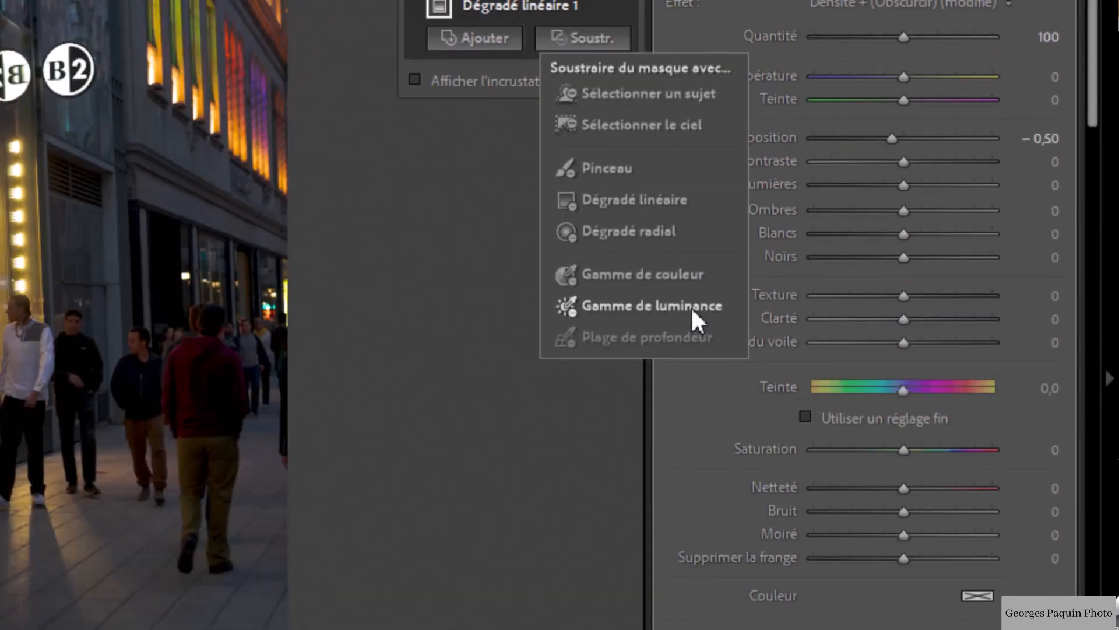
click(693, 311)
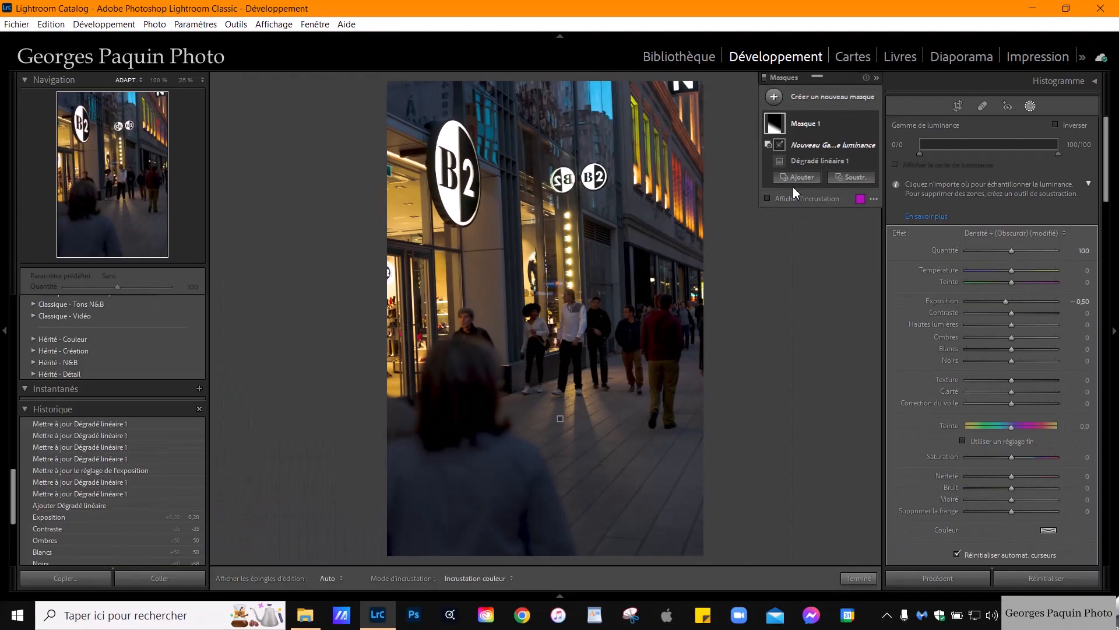
click(825, 202)
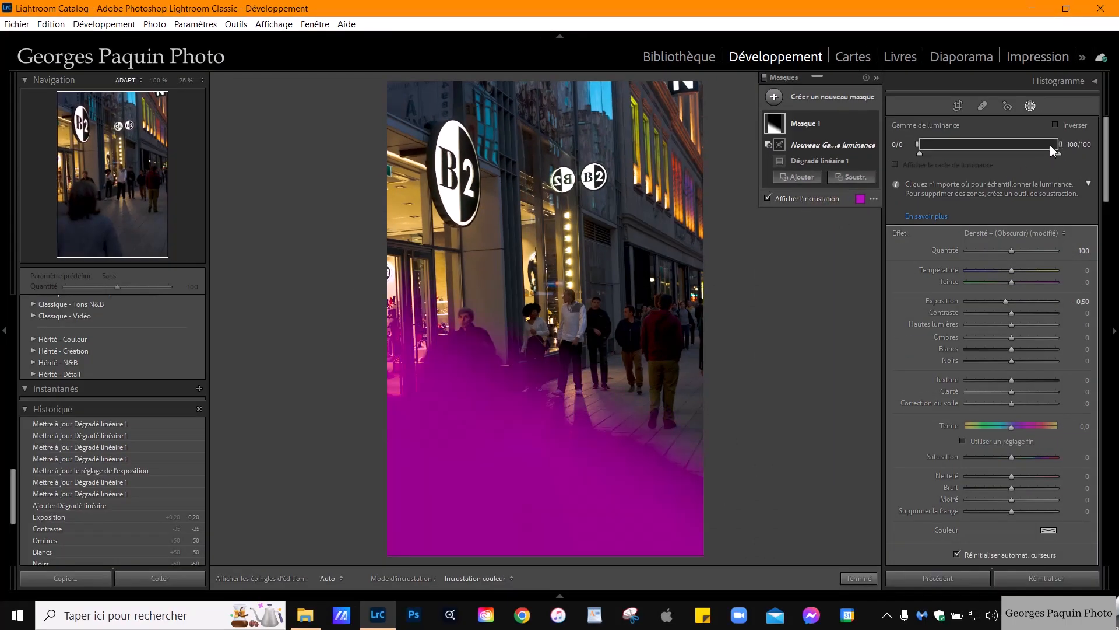
drag(920, 155, 1002, 168)
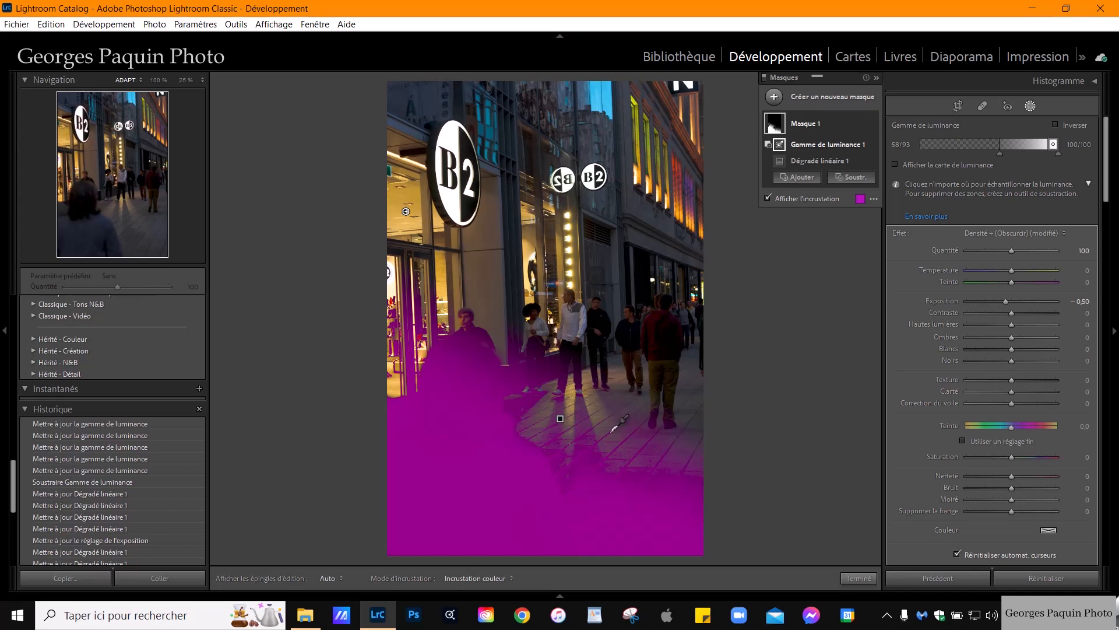
Hide the overlay, set the mask's Exposition to −1,50, Ombres to 21 and Noirs to 1, and compare the photo with the mask off and on.
click(809, 199)
drag(1005, 302, 996, 301)
drag(1011, 365, 1024, 341)
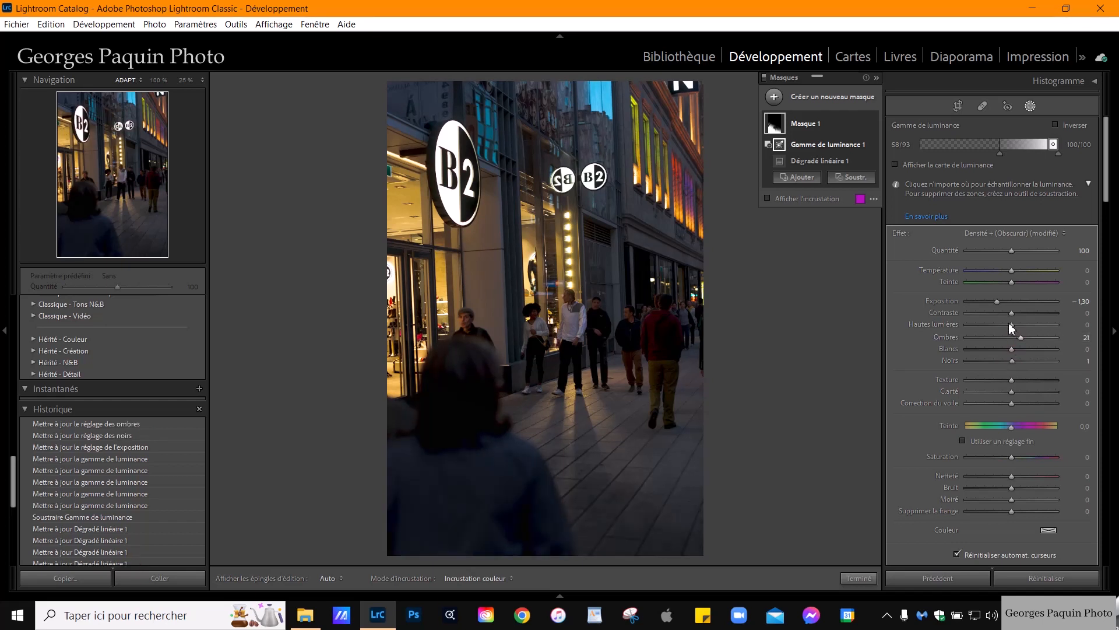
drag(998, 303, 995, 301)
click(874, 123)
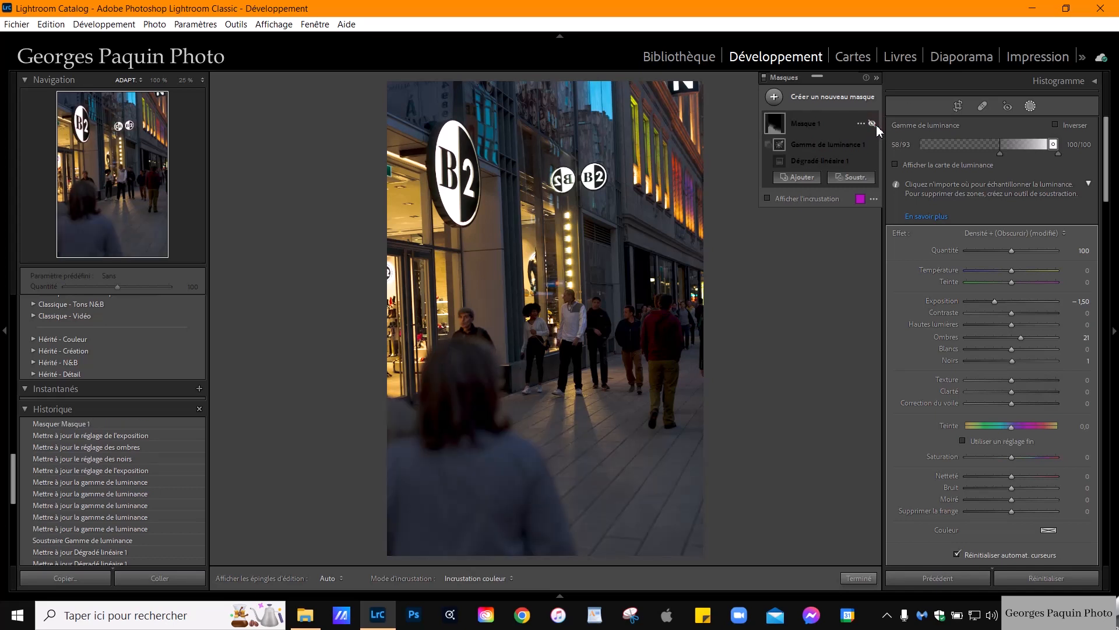
click(874, 124)
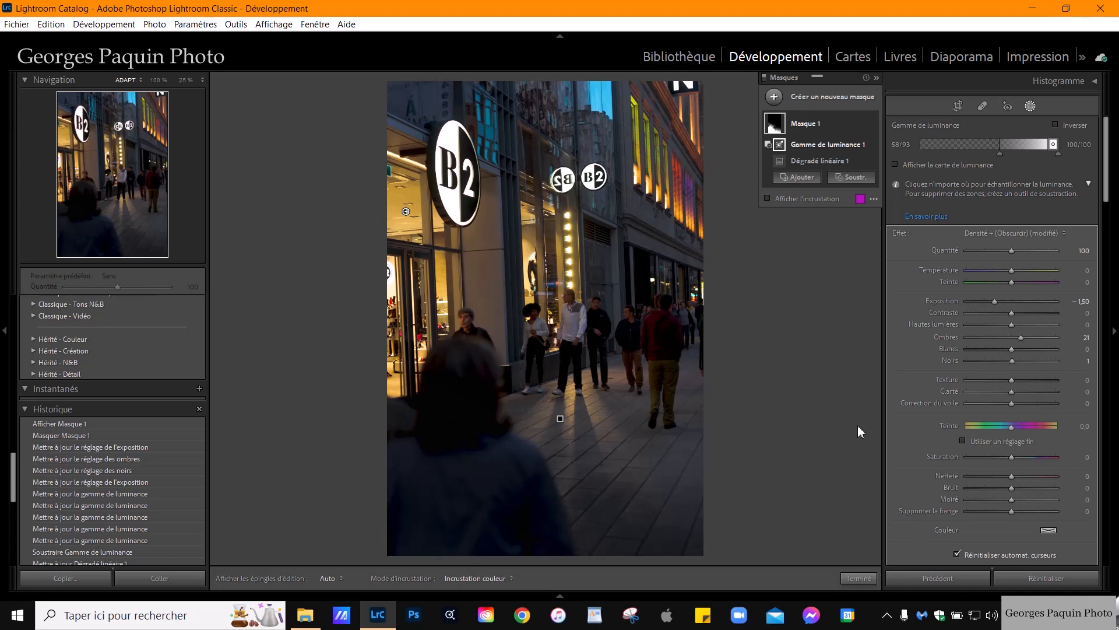
Add a brush to Masque 1 with the overlay shown and paint the right-hand pavement at size 24 and Débit 71.
click(816, 198)
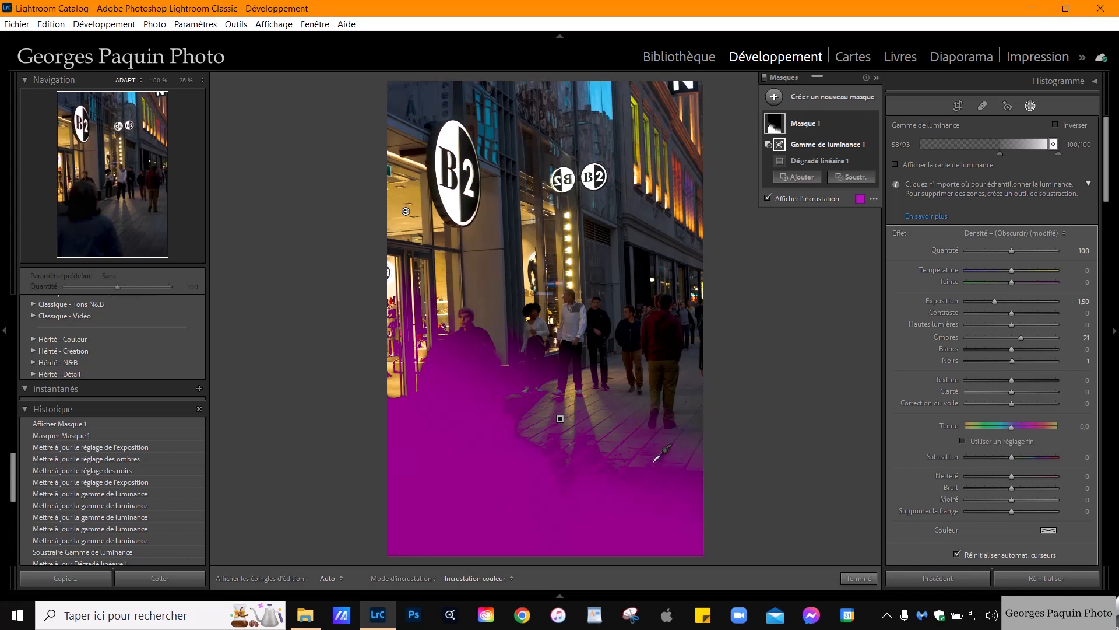
click(803, 179)
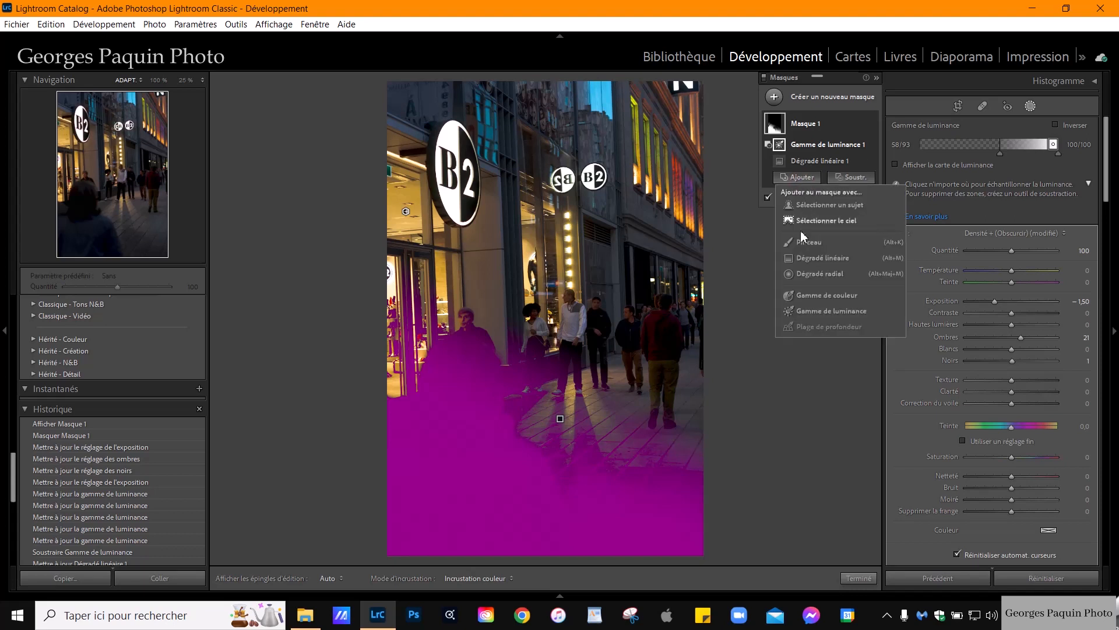
click(815, 244)
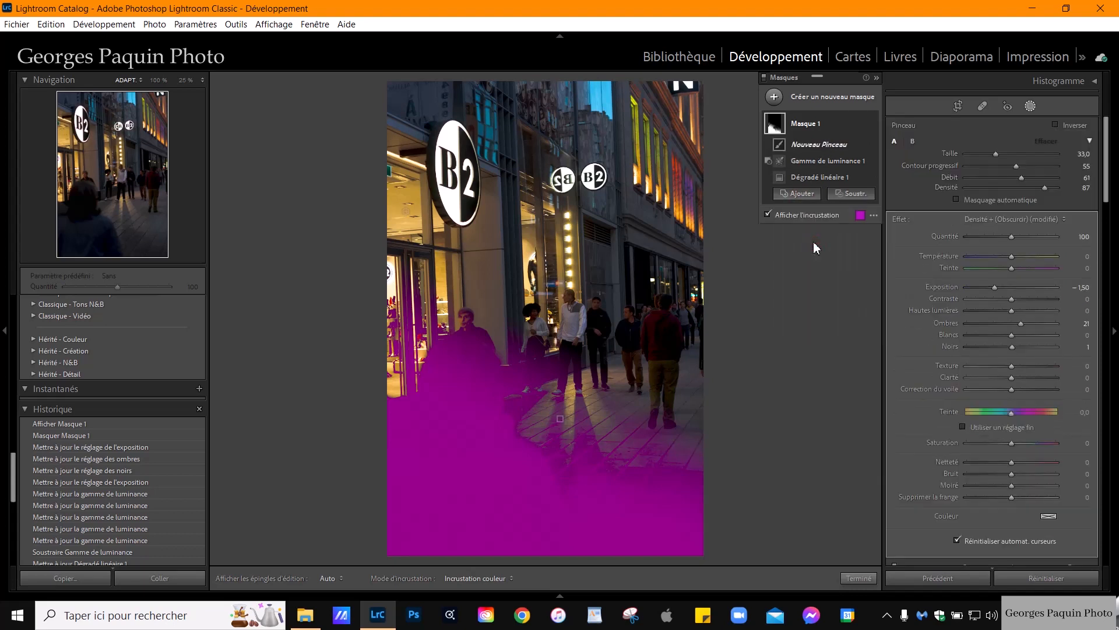
scroll(602, 396, down, 3)
drag(1021, 178, 1031, 178)
key(h)
key(h)
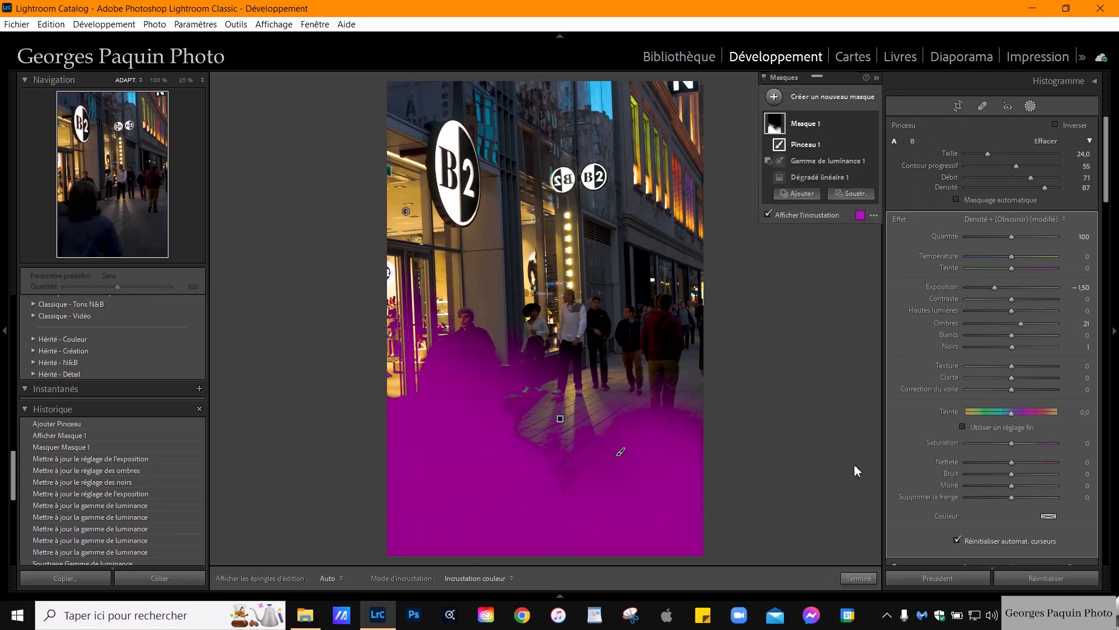
drag(644, 424, 651, 465)
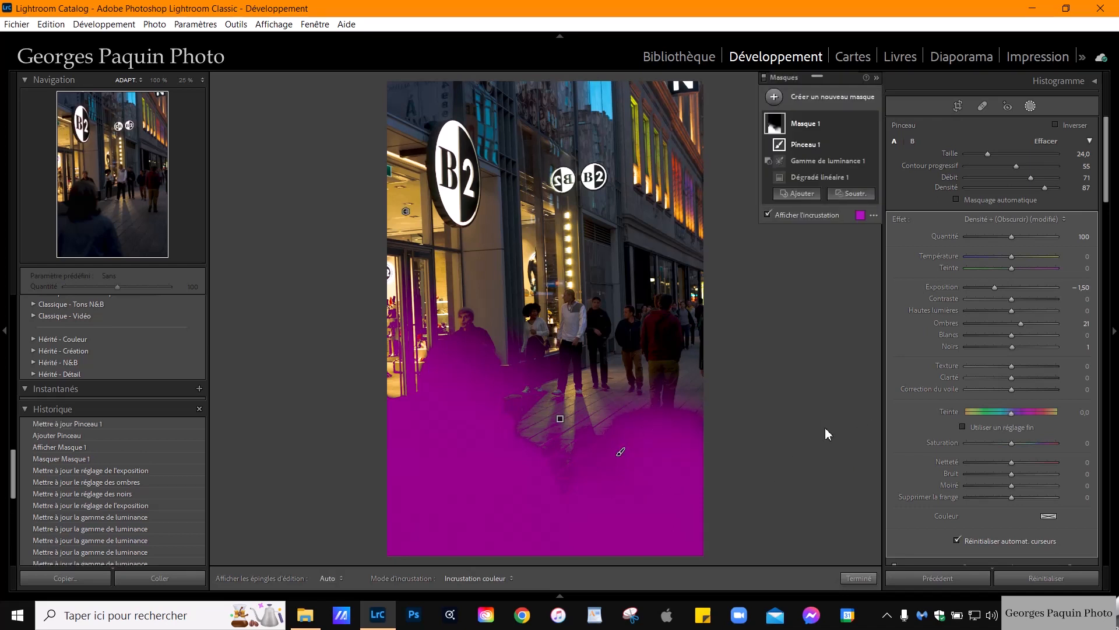
Hide the overlay, brush the pavement around the people's feet at size 15, and finish masking.
click(824, 216)
mouse_move(602, 389)
mouse_down()
mouse_move(642, 361)
mouse_move(704, 413)
mouse_up()
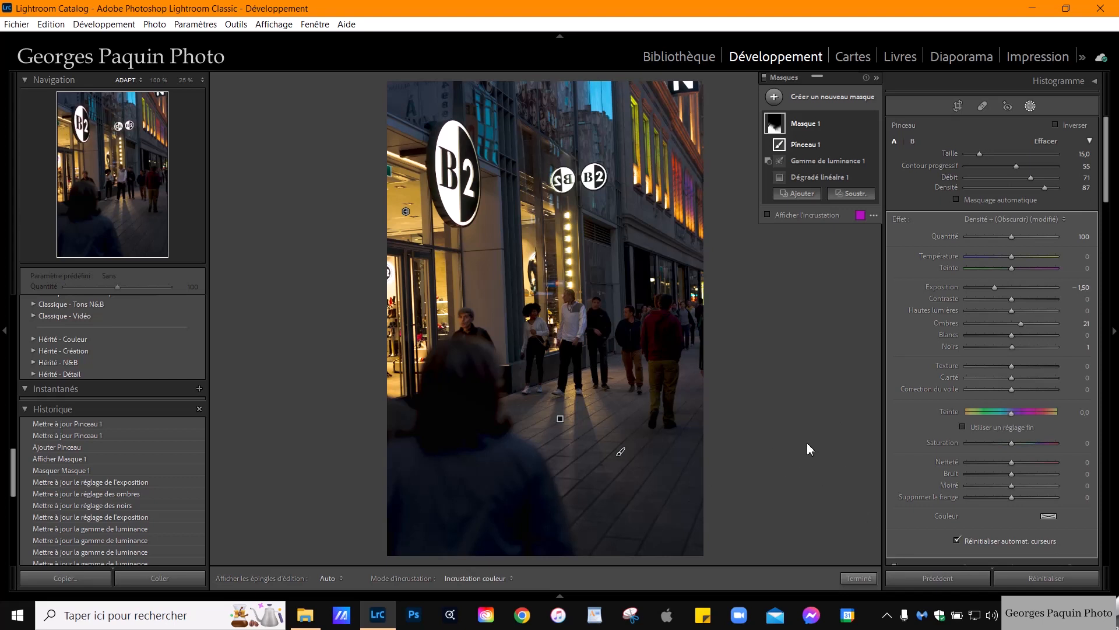
click(855, 578)
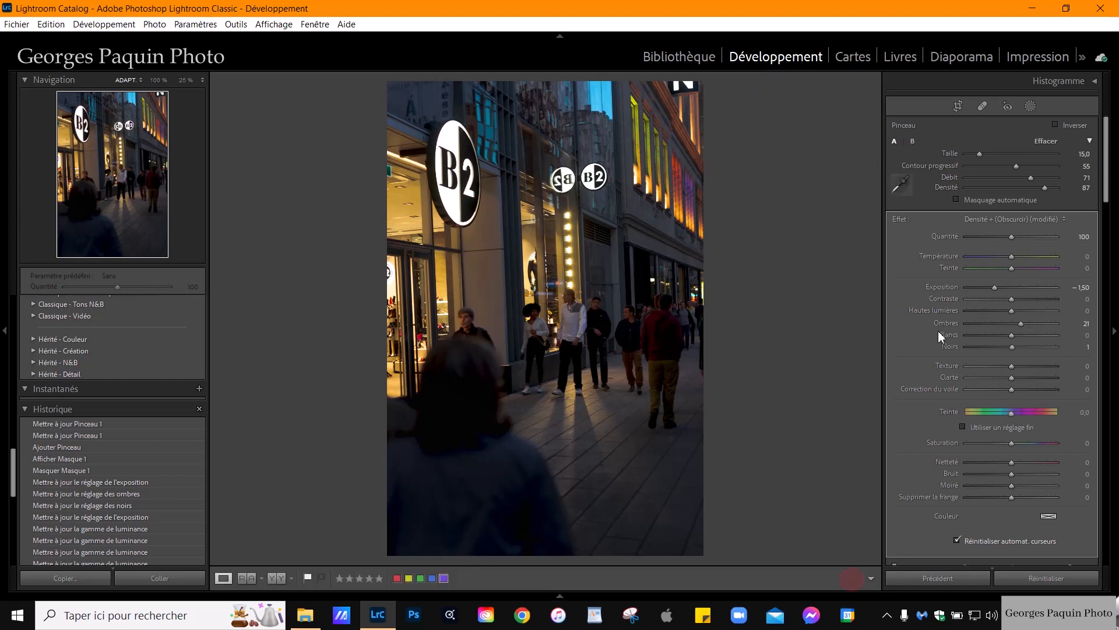
Color grade the shadows with Teinte 253, Saturation 22 and Luminance −16.
scroll(919, 323, down, 10)
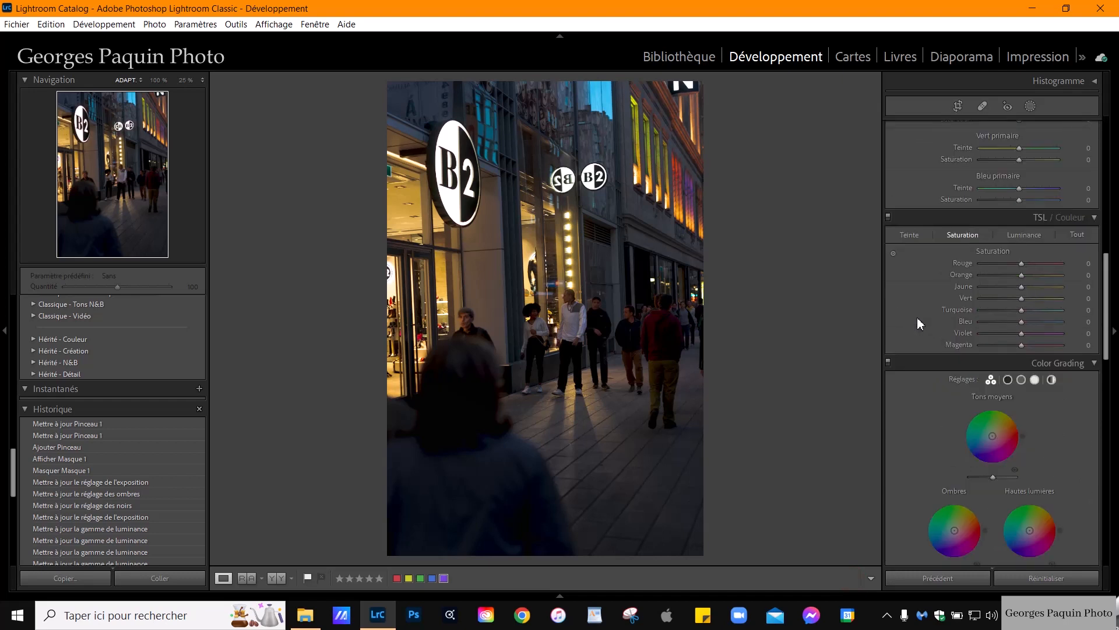
scroll(917, 323, down, 4)
scroll(920, 324, up, 2)
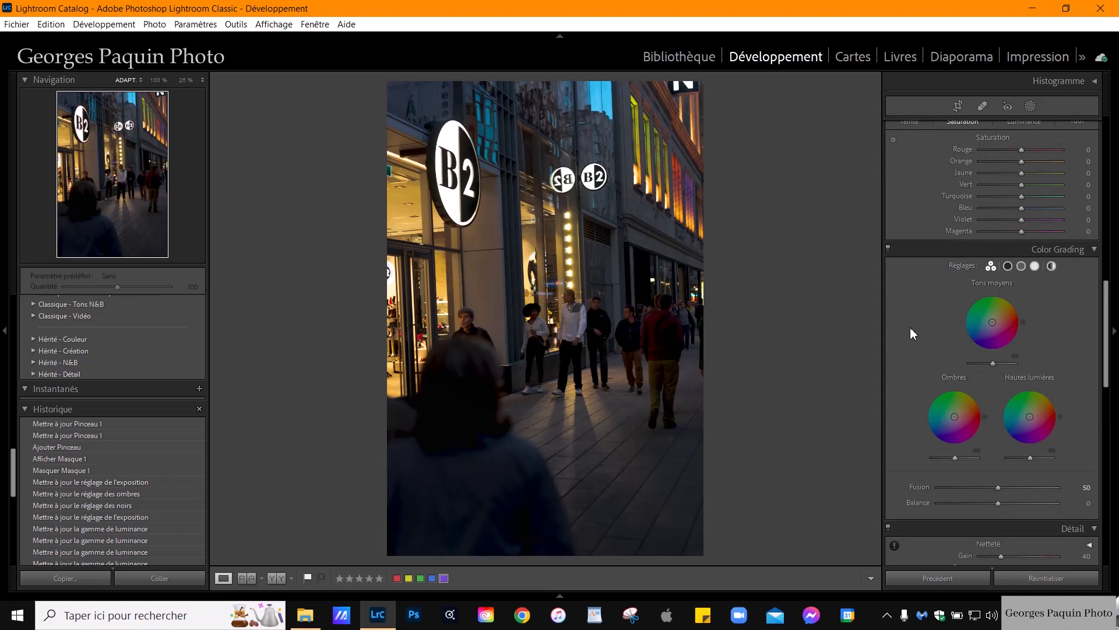
click(1007, 266)
drag(991, 346, 990, 351)
drag(948, 435, 998, 453)
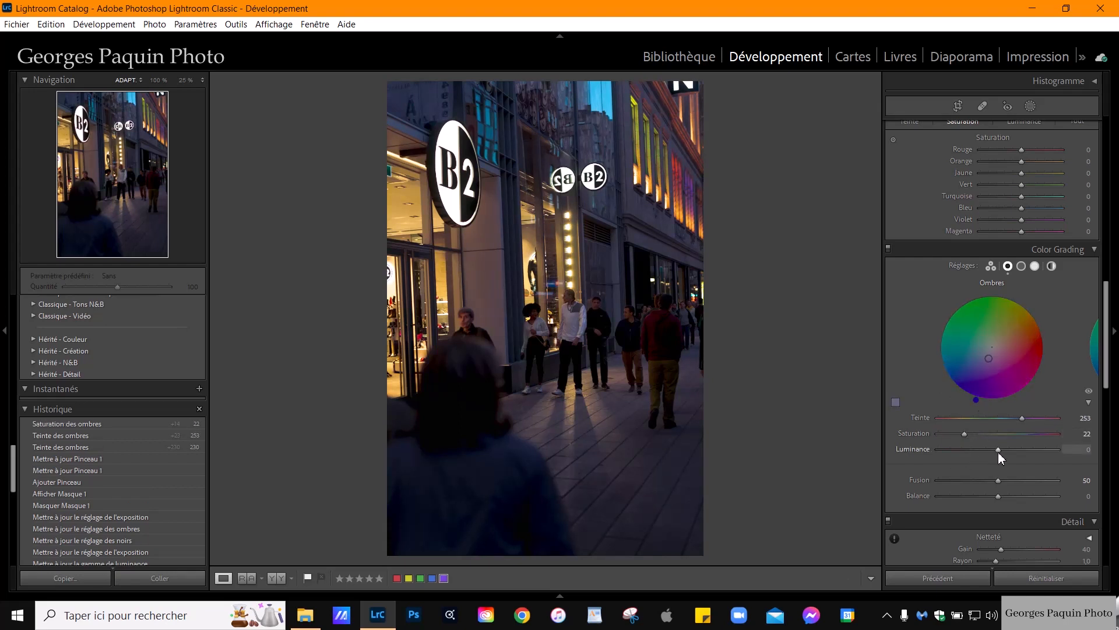
Color grade the midtones with Teinte 168, Saturation 13 and Luminance +22.
click(1022, 266)
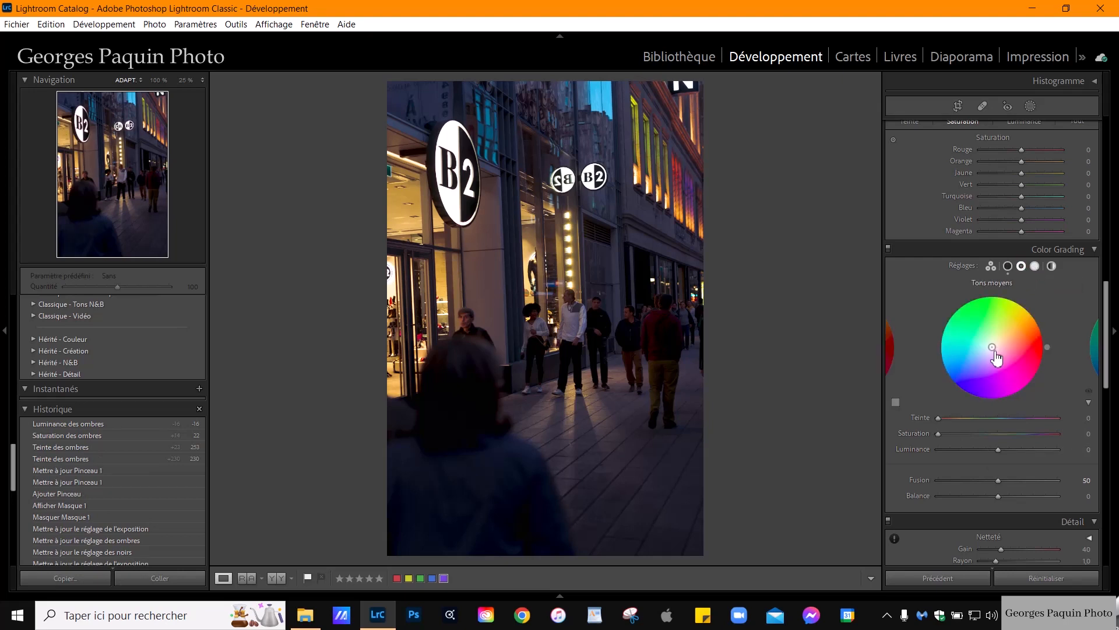
drag(992, 346, 991, 343)
drag(980, 295, 938, 336)
drag(948, 434, 1017, 457)
Color grade the highlights with Teinte 47, Saturation 22 and Luminance +22, and set the grading Balance to +21.
click(1035, 267)
drag(994, 348, 1034, 313)
drag(955, 435, 1011, 449)
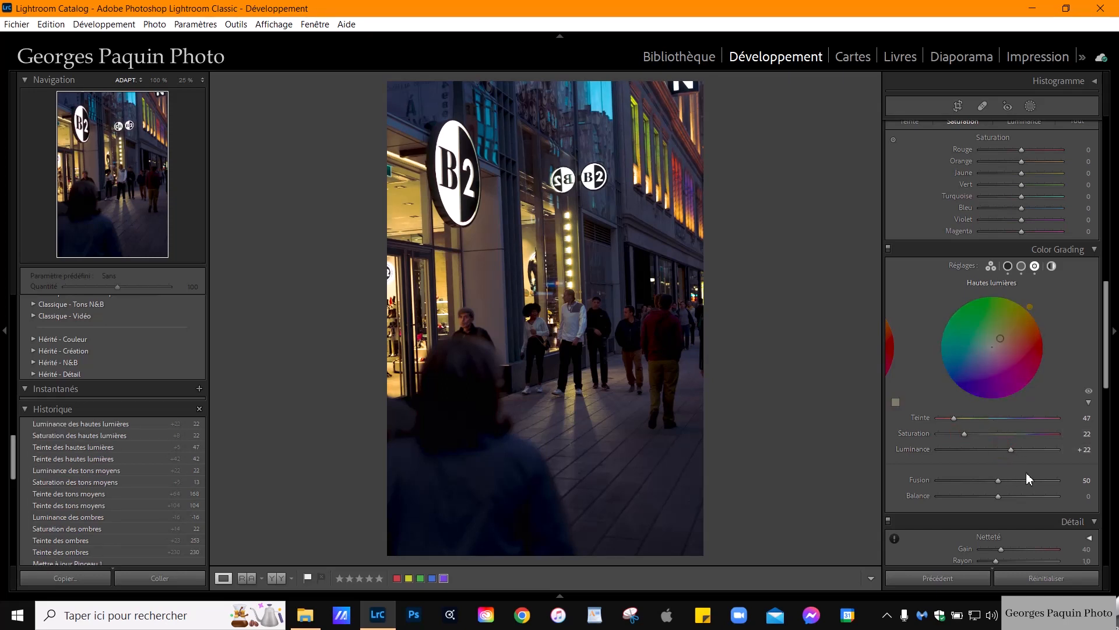
mouse_move(998, 504)
mouse_down()
mouse_move(1029, 505)
mouse_move(1011, 516)
mouse_up()
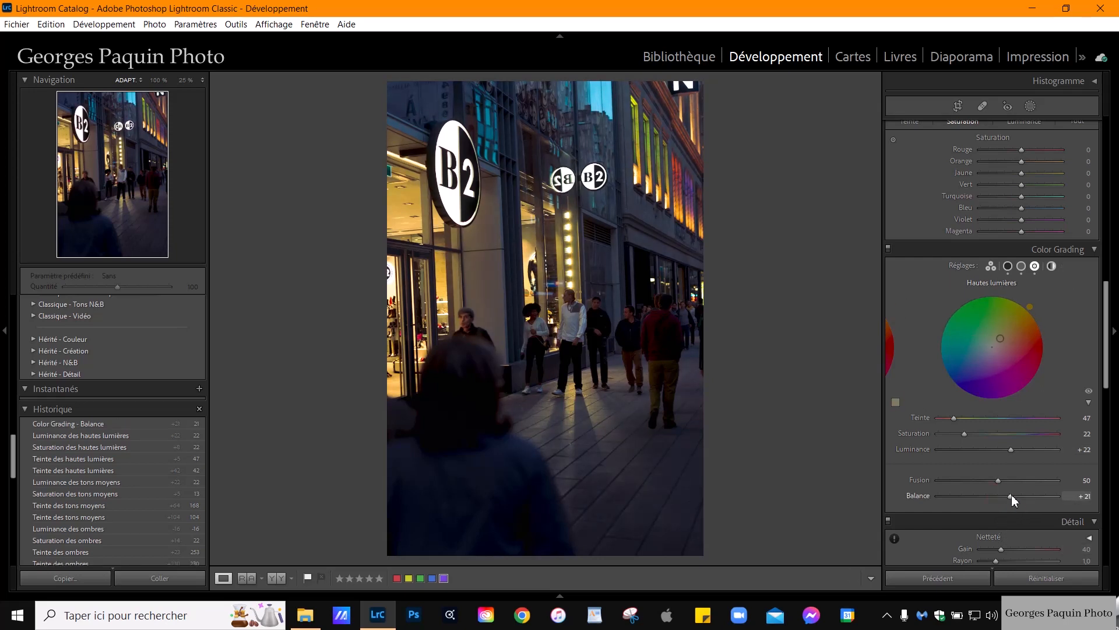
Set the color grading Balance to +30 and Fusion to 41, and compare the photo with the grading off and on.
drag(1011, 497, 1017, 499)
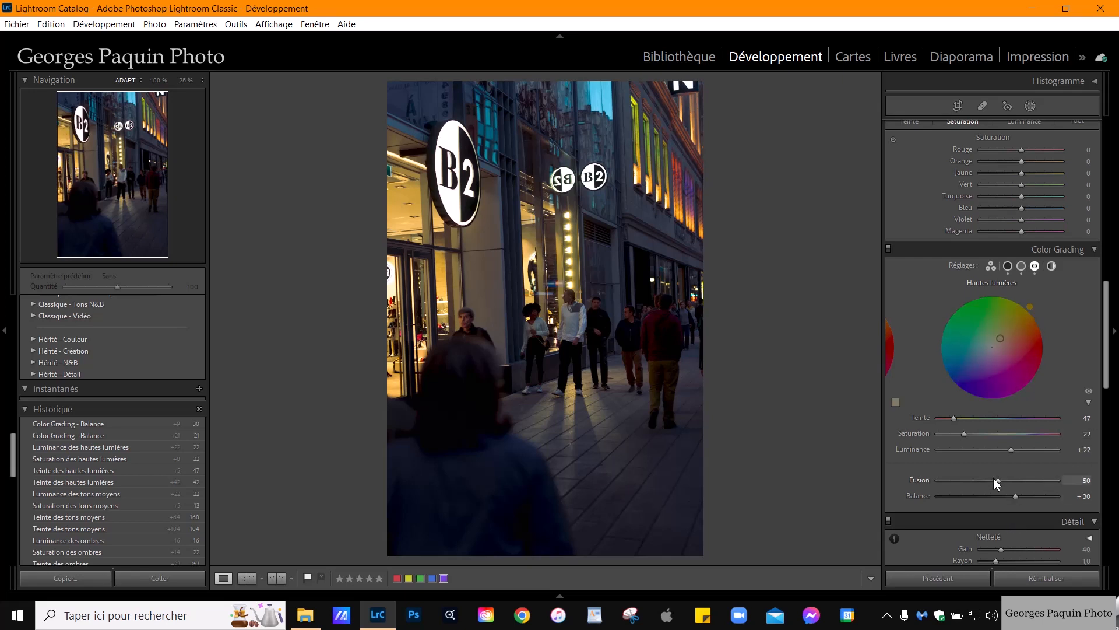
drag(998, 479, 987, 490)
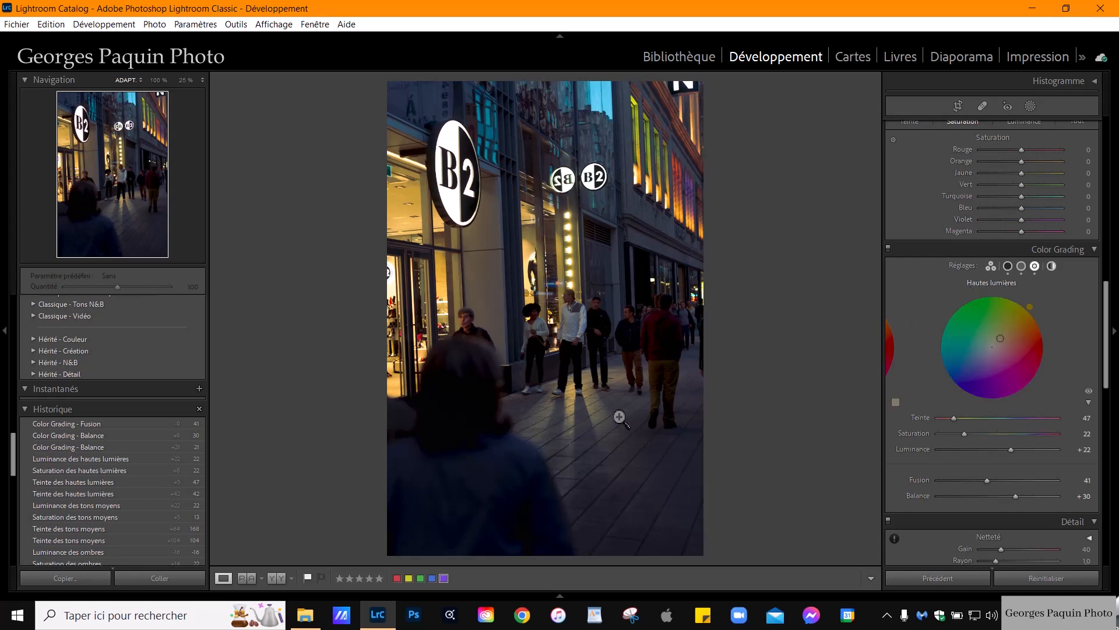
click(889, 249)
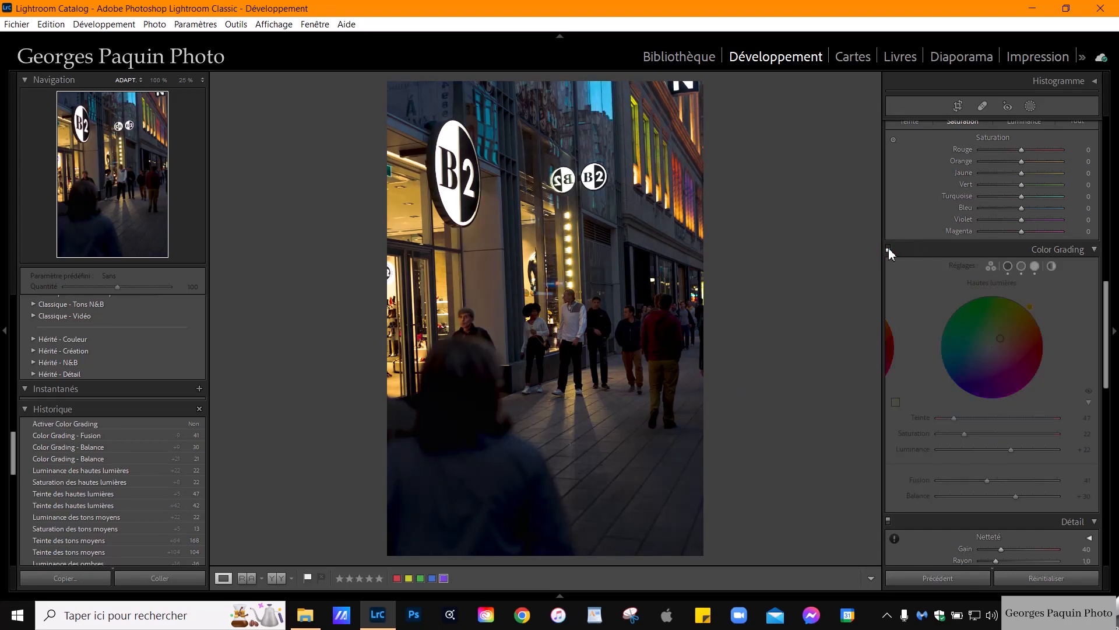
click(888, 249)
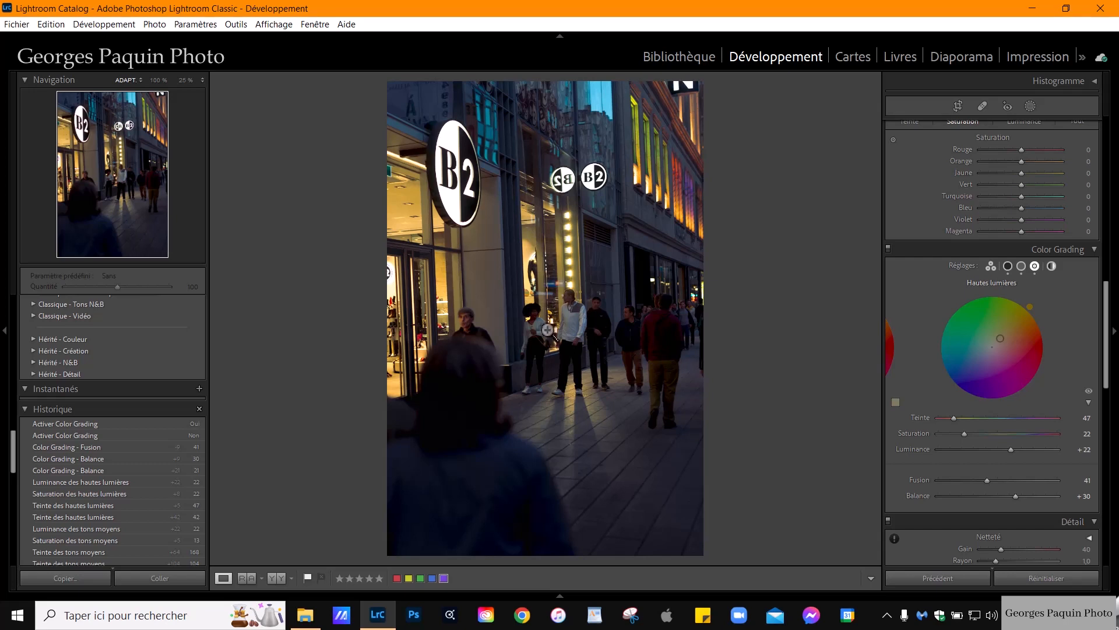
Calibrate the blue primary with Teinte −47 and Saturation +15.
scroll(907, 309, up, 5)
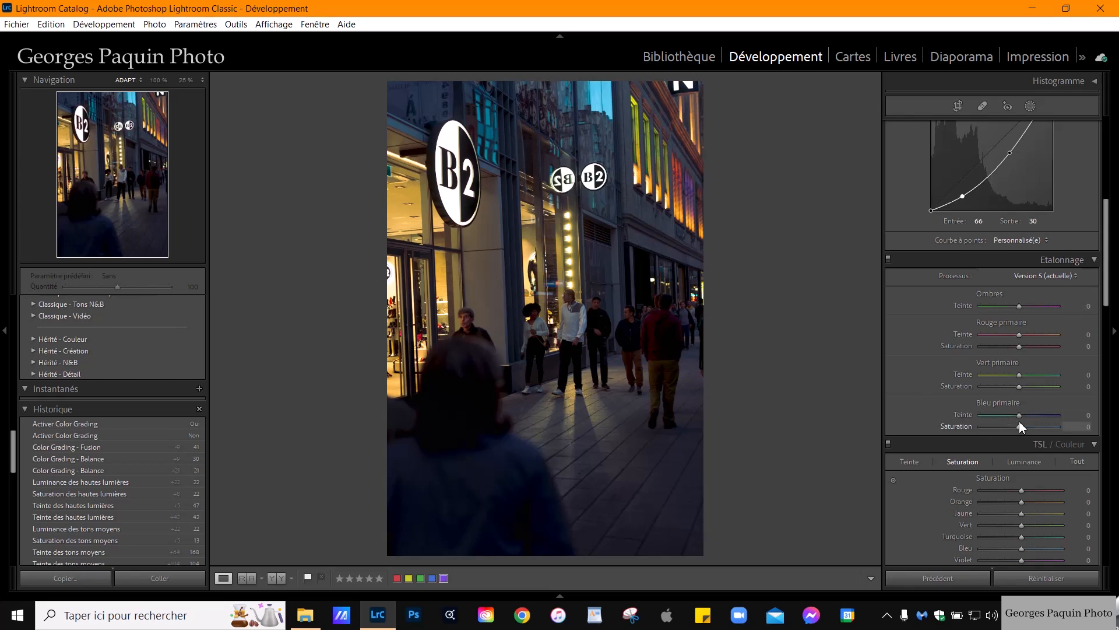
drag(1020, 417, 1004, 432)
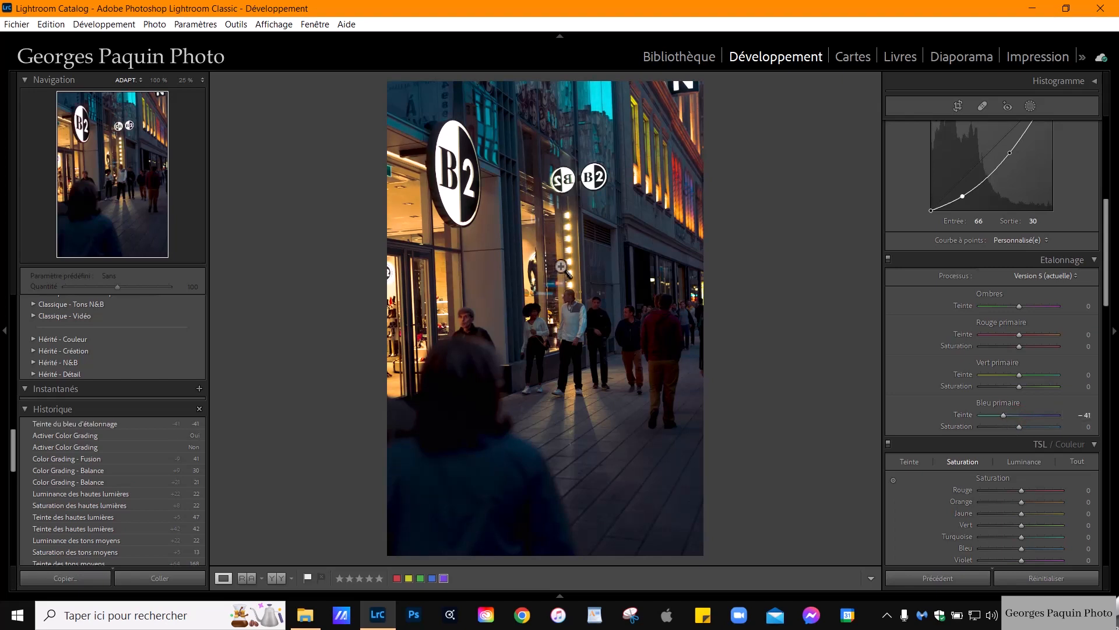
drag(1004, 420, 1001, 421)
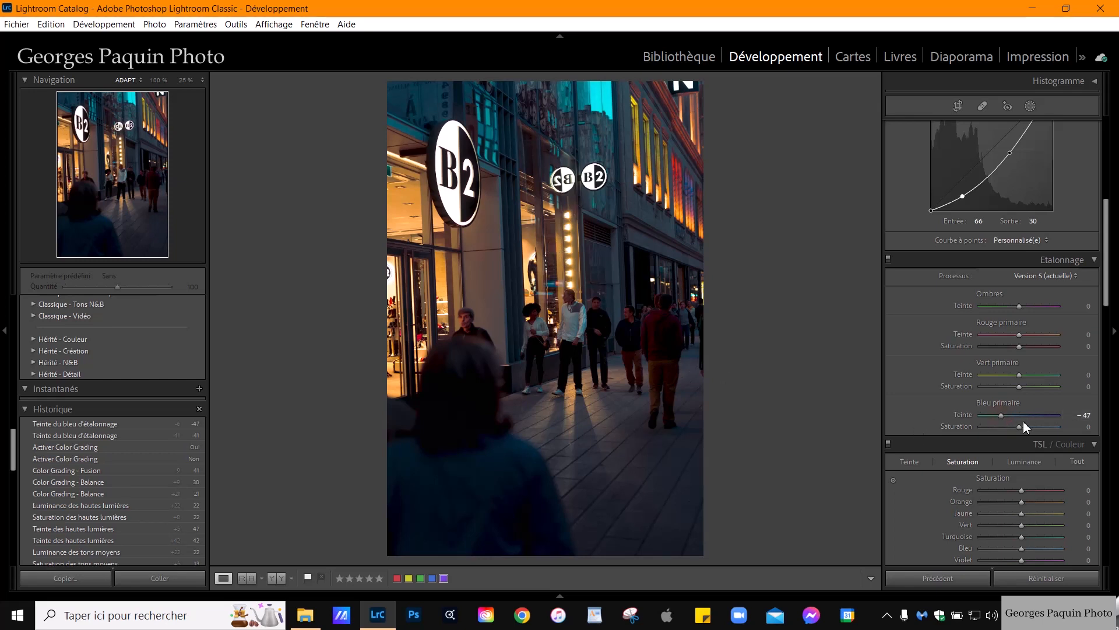
drag(1019, 430, 1025, 426)
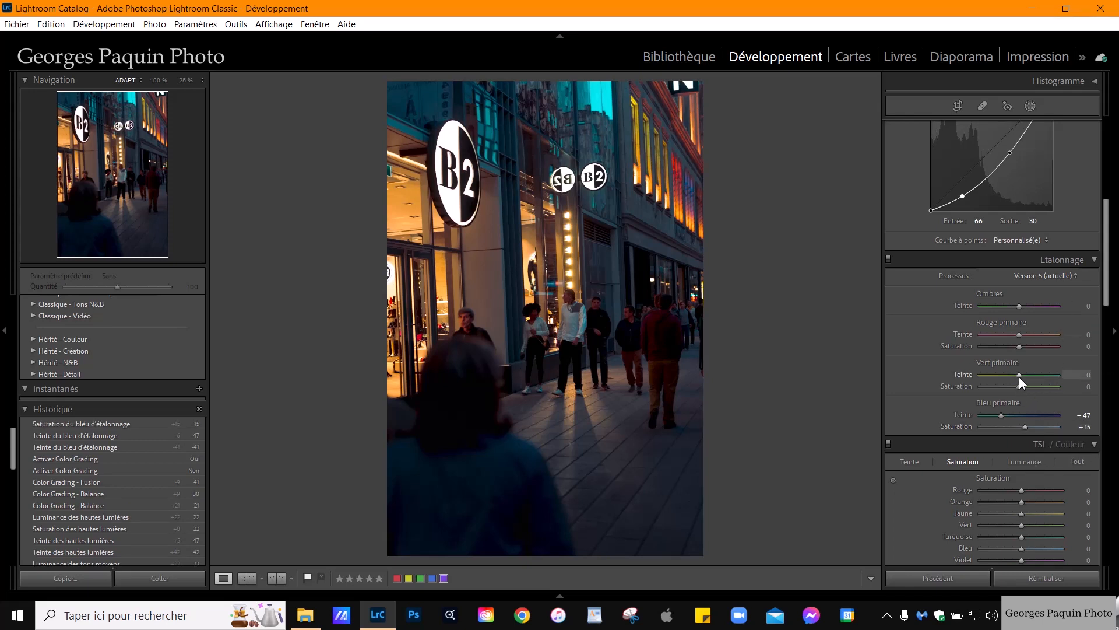
Calibrate the green primary with Teinte +36 and the red primary with Teinte +5 and Saturation +17, and compare with the calibration off and on.
mouse_move(1019, 375)
mouse_down()
mouse_move(999, 397)
mouse_move(1030, 394)
mouse_move(1033, 381)
mouse_up()
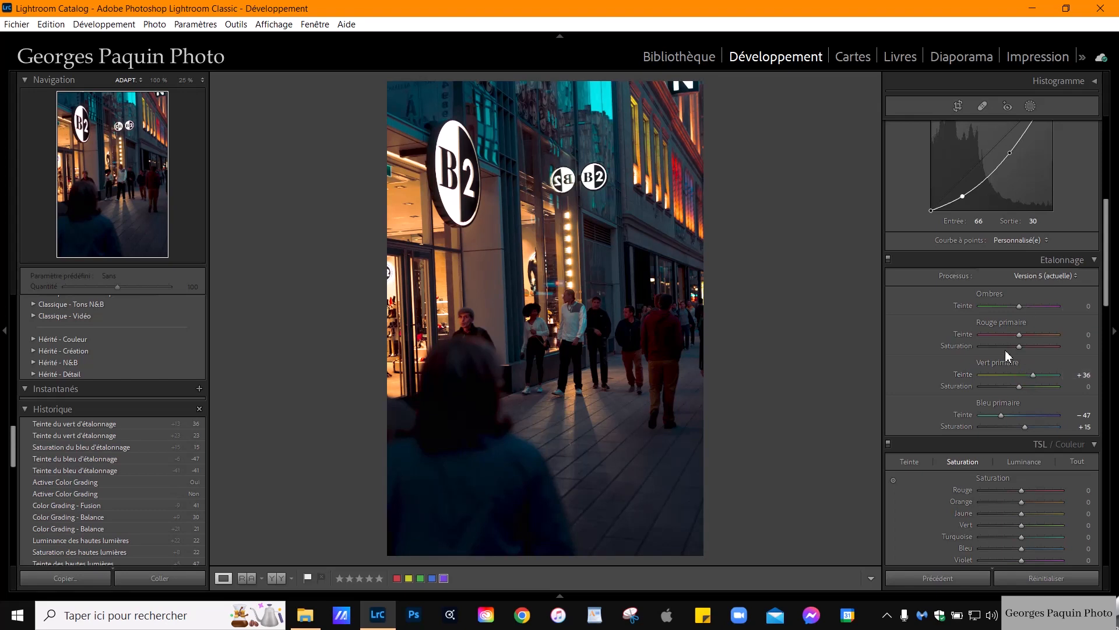
mouse_move(1021, 334)
mouse_down()
mouse_move(1002, 348)
mouse_move(1019, 348)
mouse_up()
drag(1020, 348, 1026, 347)
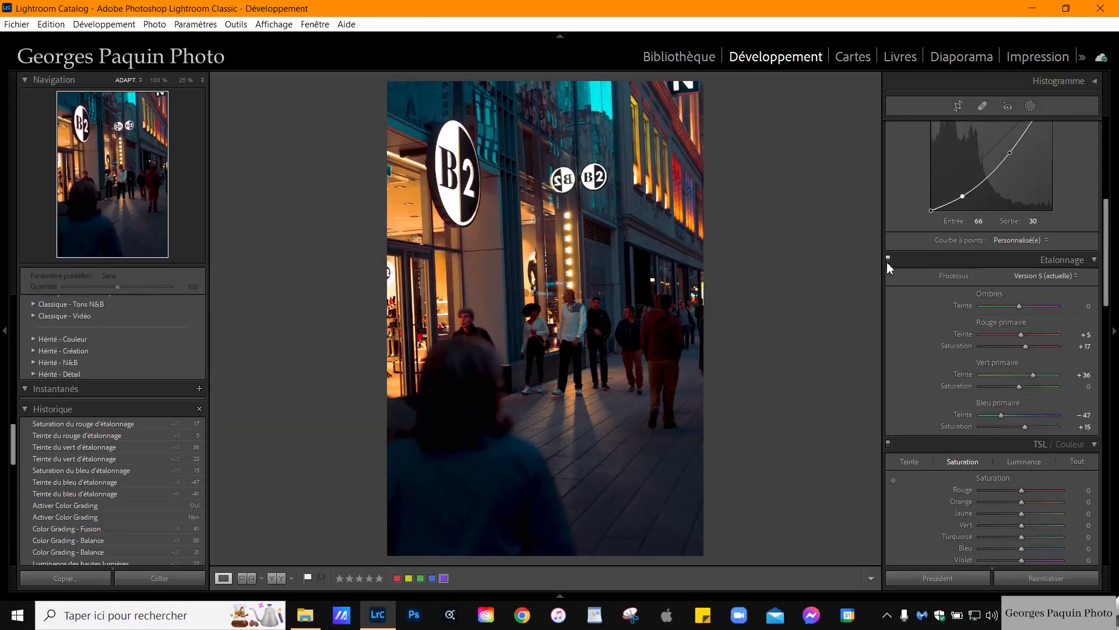
click(889, 259)
click(889, 260)
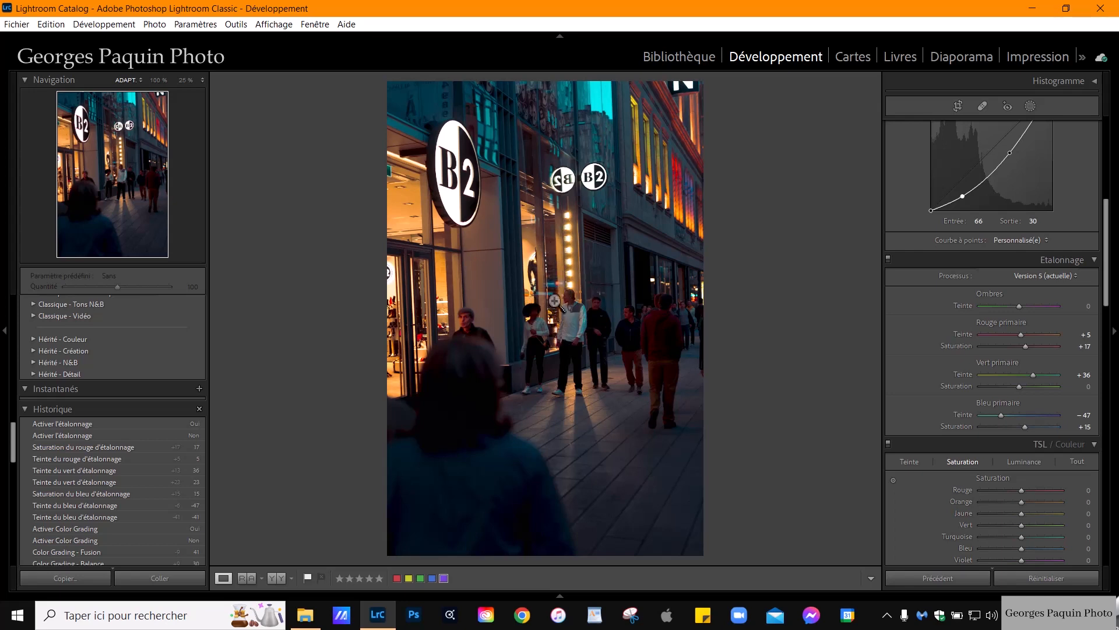
Create a new radial gradient mask as an upright ellipse centred on the group of people and the lit shop window behind them.
click(1030, 106)
click(774, 97)
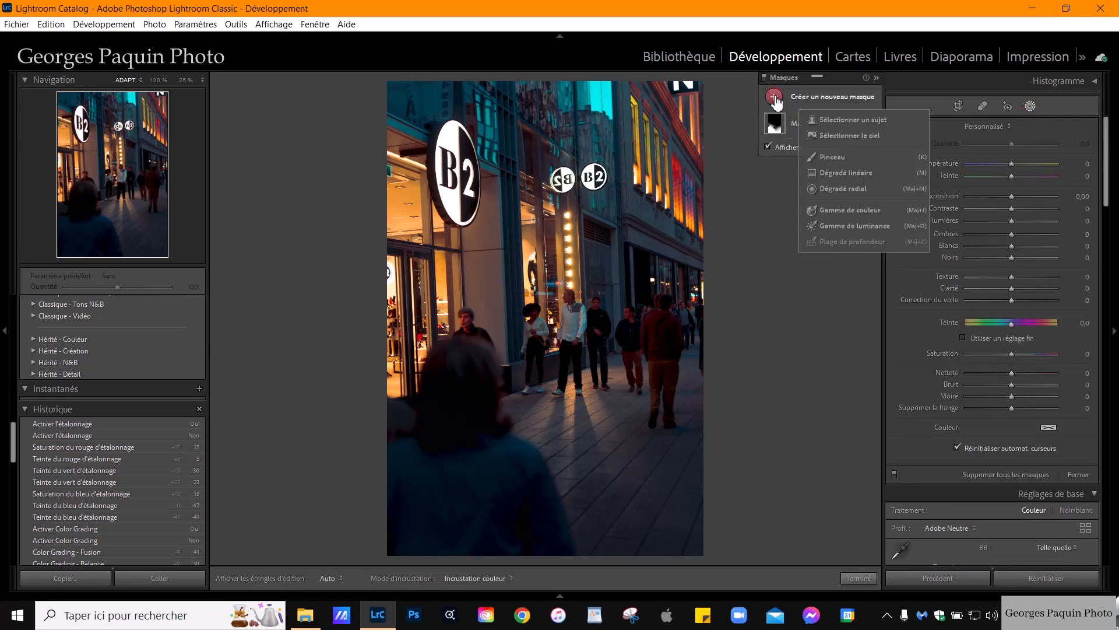
click(860, 189)
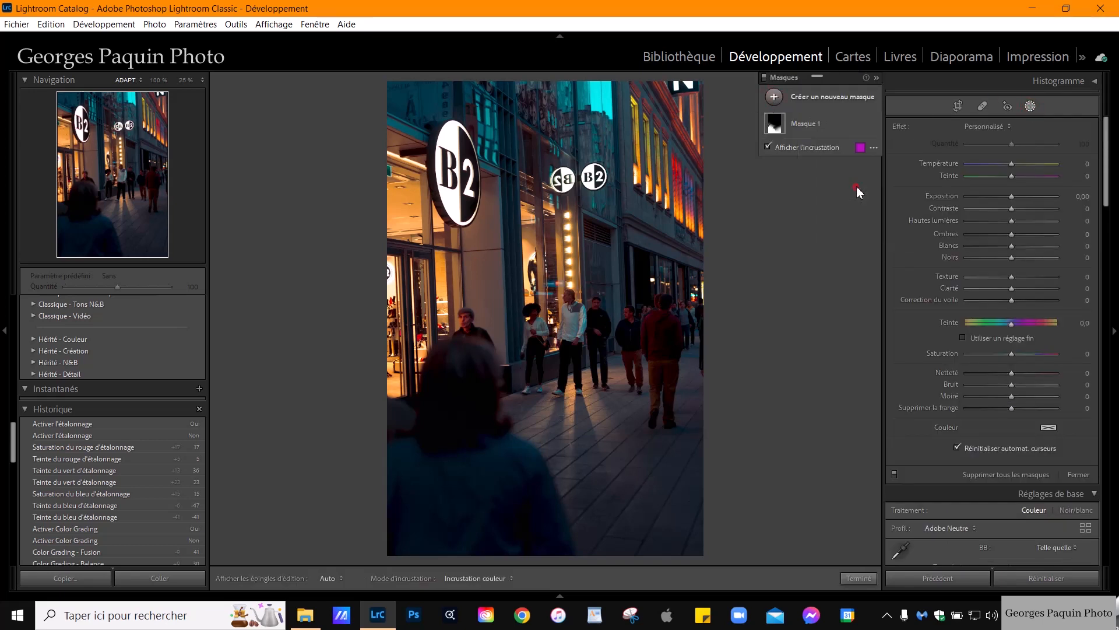
mouse_move(517, 222)
mouse_down()
mouse_move(609, 366)
mouse_move(620, 436)
mouse_move(636, 449)
mouse_up()
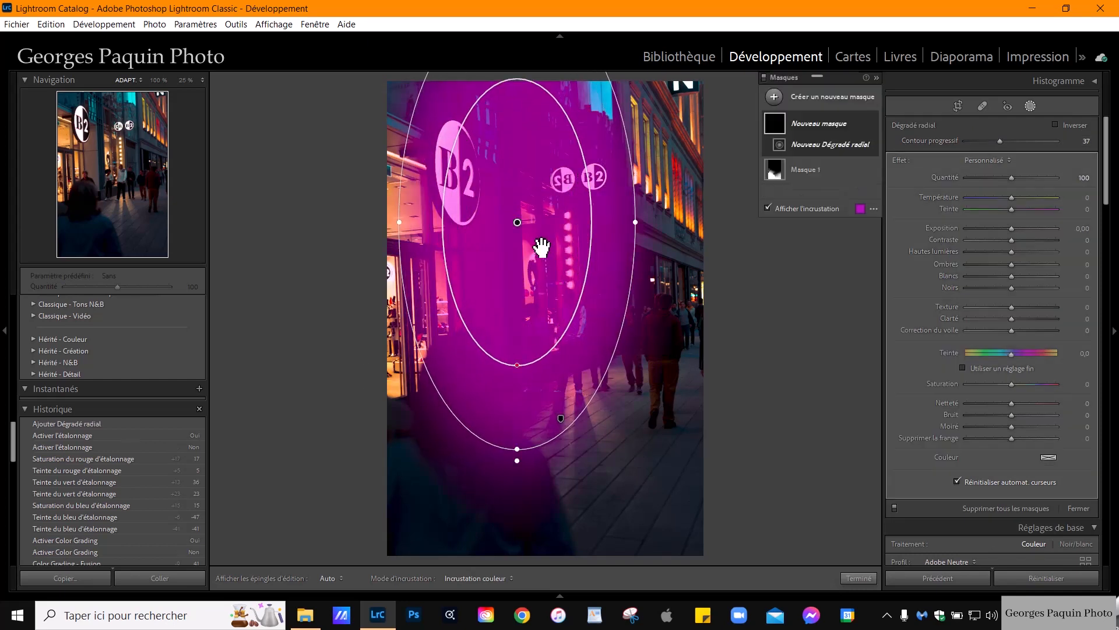
drag(523, 225, 573, 332)
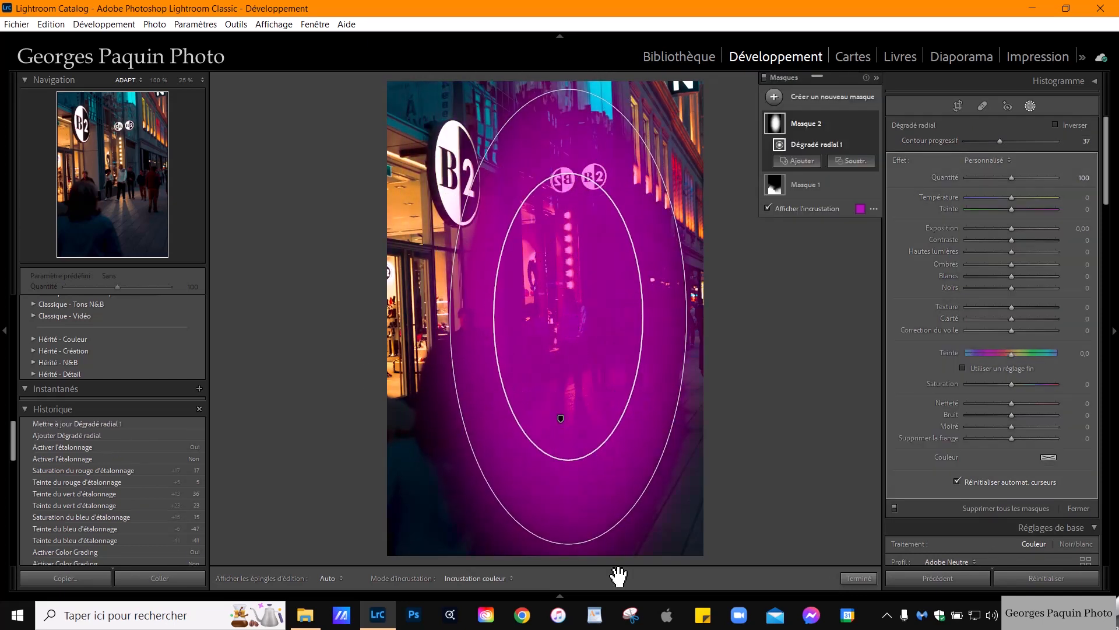
drag(570, 545, 568, 499)
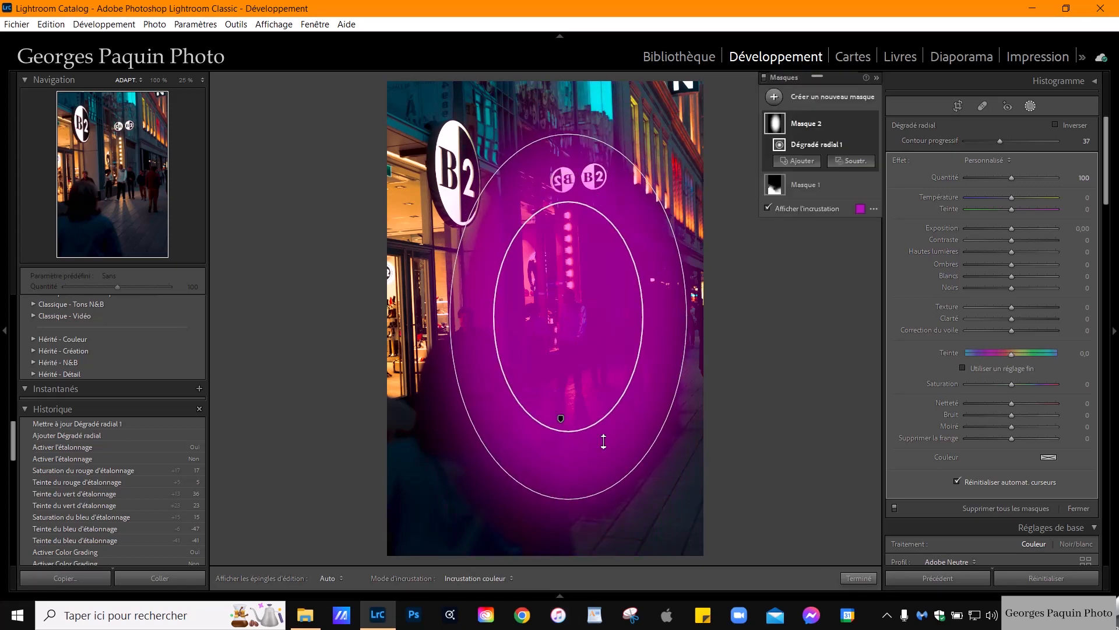
drag(688, 316, 681, 317)
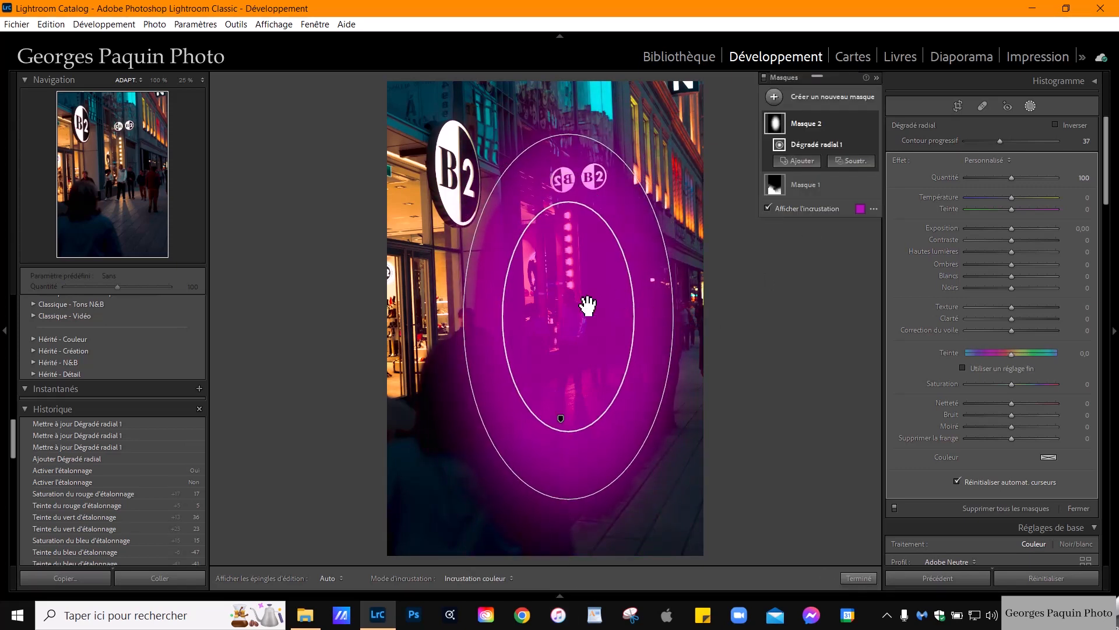
Invert the radial gradient, recentre it slightly on the group, and enlarge the ellipse in height and width.
click(1071, 125)
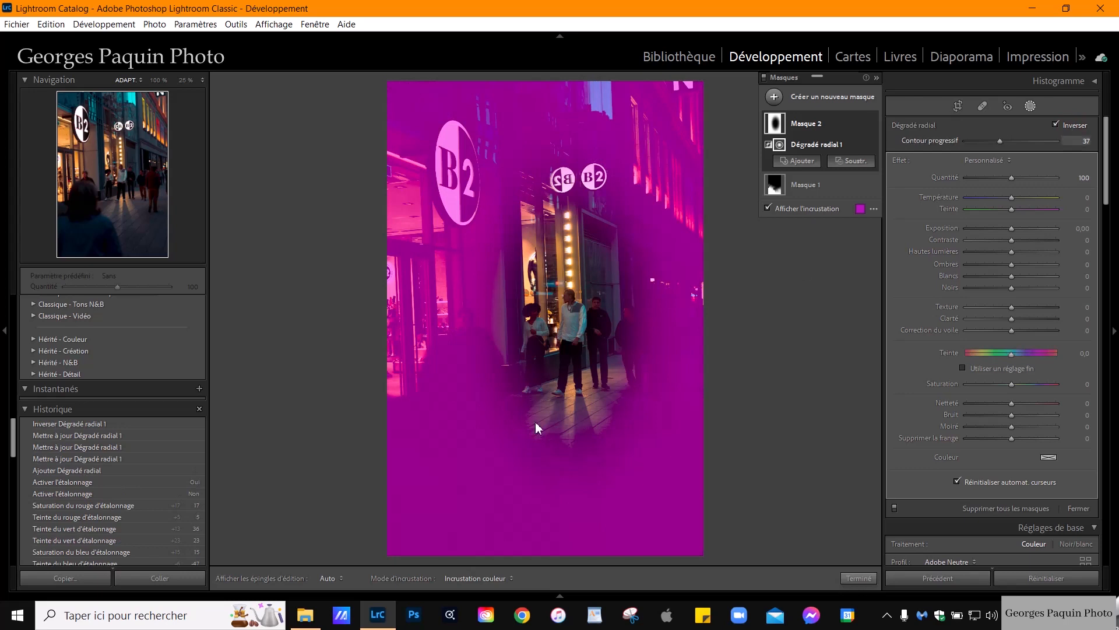
drag(573, 321, 567, 321)
drag(562, 500, 561, 526)
drag(668, 321, 693, 320)
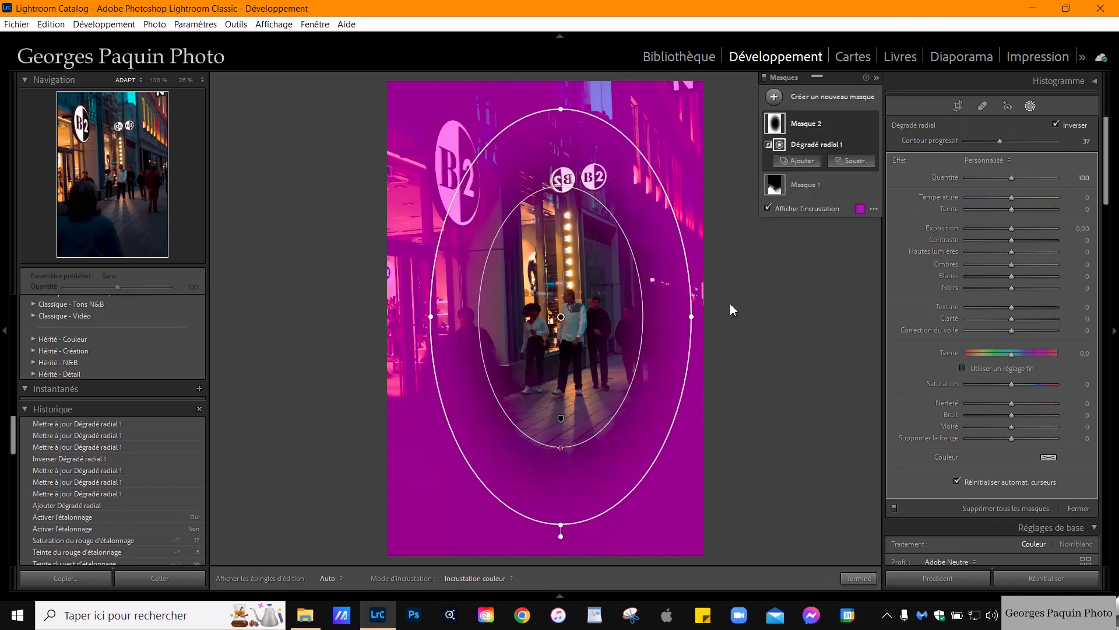
Hide the mask overlay and darken the surroundings with Exposition −0,50, Noirs −8 and Ombres 18.
click(803, 209)
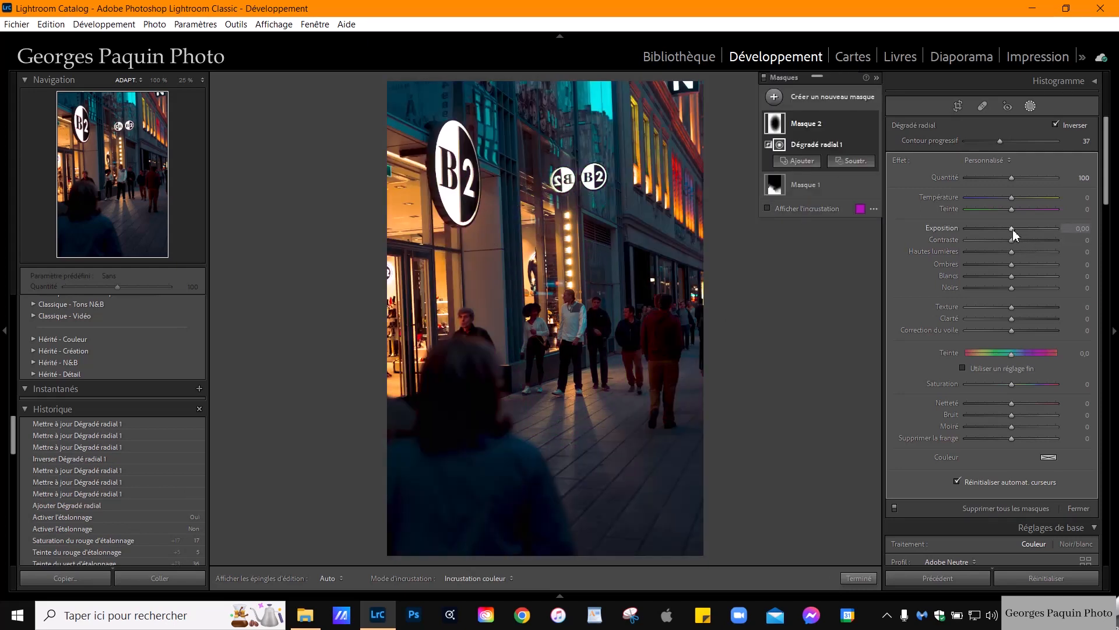
key(Down)
key(Down)
key(Down)
key(Down)
key(Down)
key(Down)
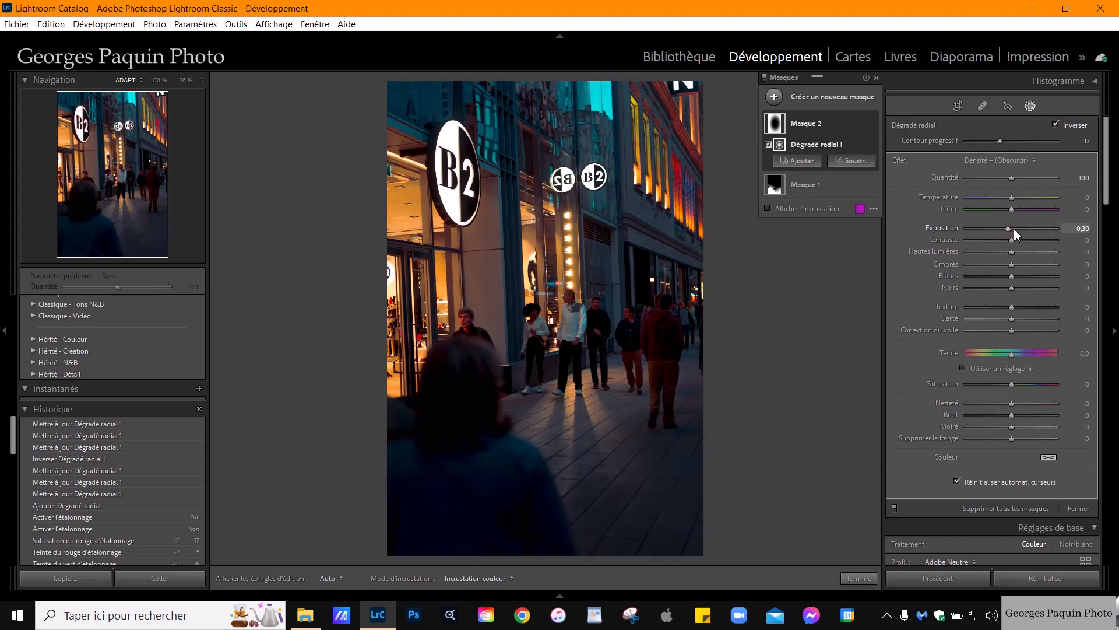
key(Up)
key(Up)
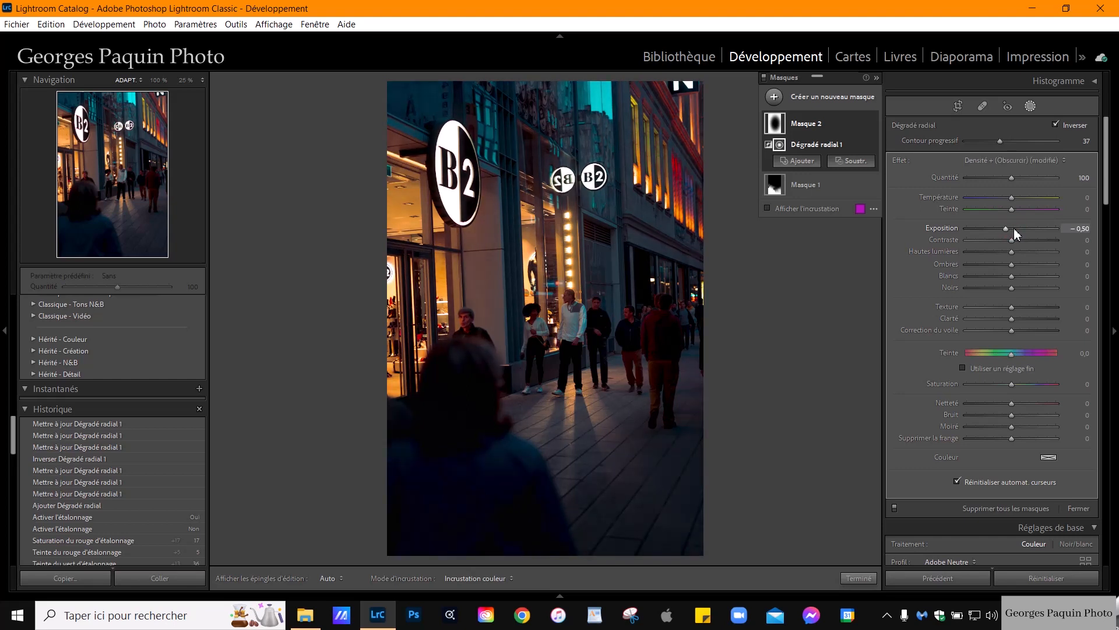
drag(1009, 291, 1019, 265)
Show the overlay and subtract a luminance range of 65/92 to 100/100 from the radial mask to exclude the bright areas.
click(822, 209)
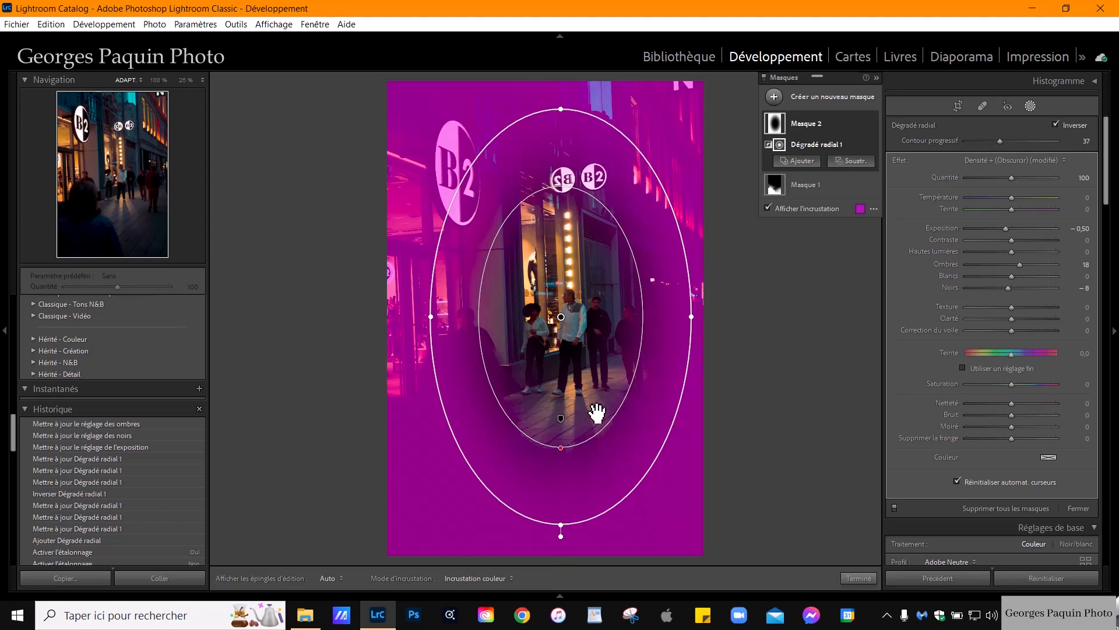
click(865, 167)
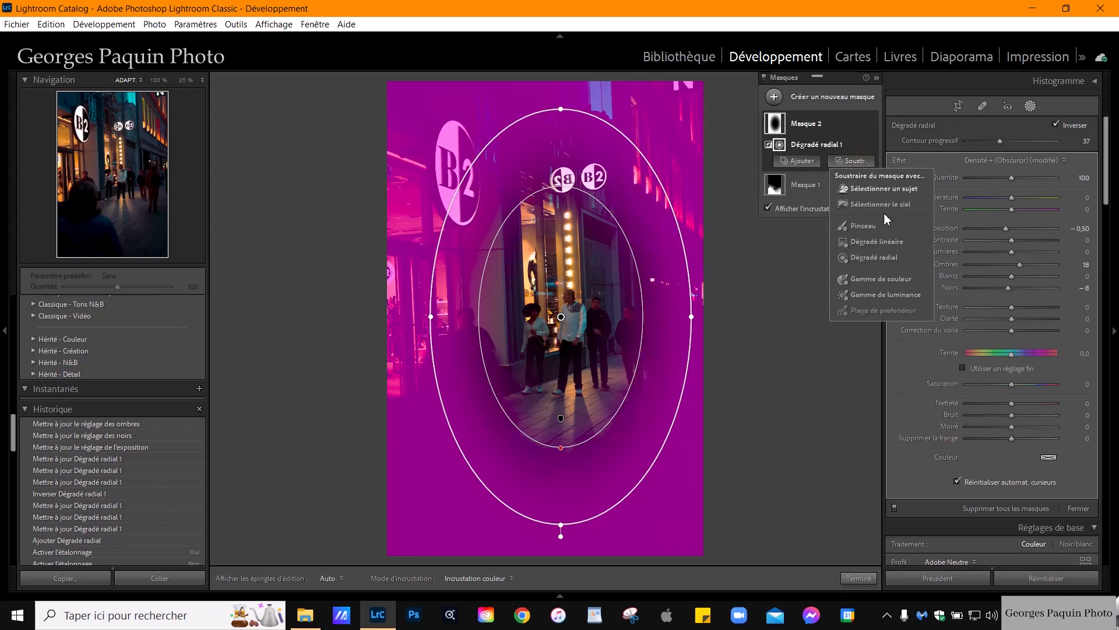
click(882, 296)
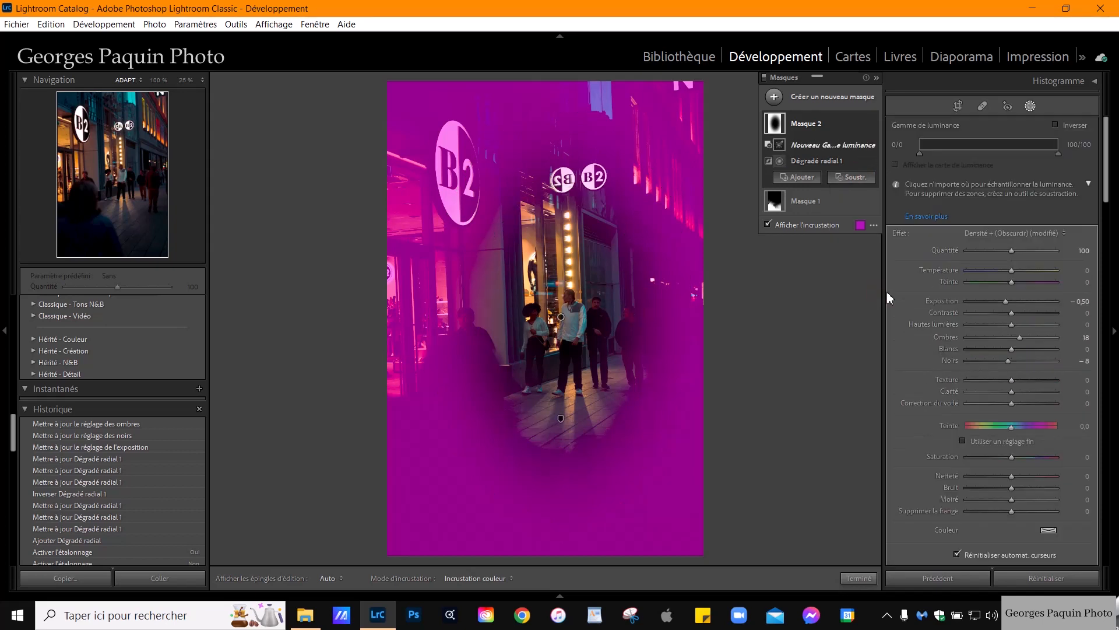
drag(920, 153, 1029, 186)
drag(1022, 142, 1009, 168)
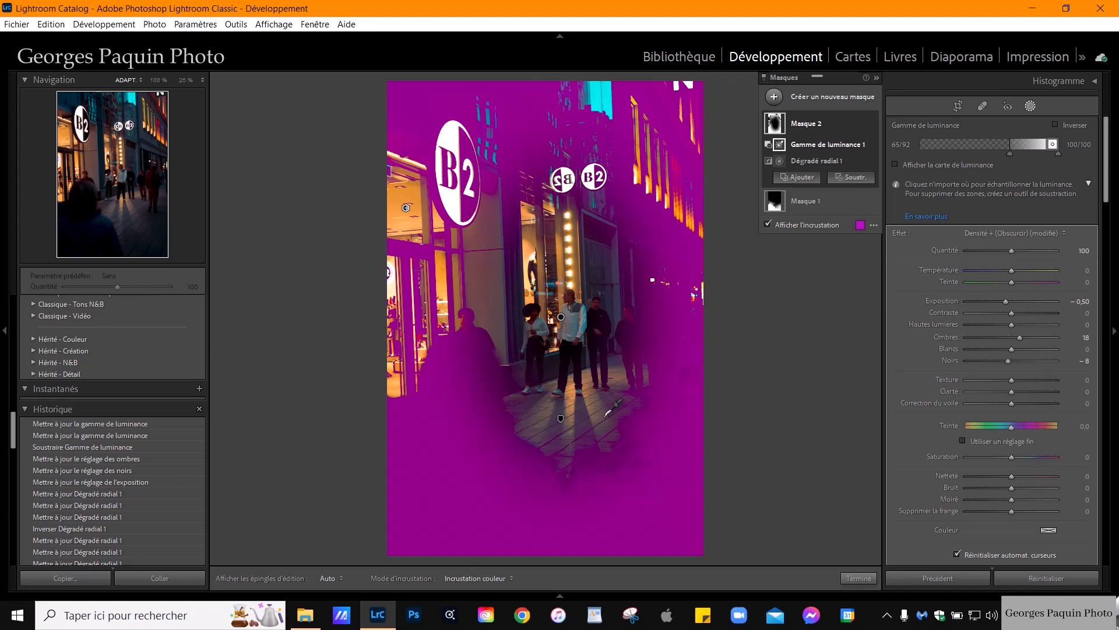
Add a brush with Débit 83 to the mask, painting the storefront and sky at size 27 and the lit building windows at size 19.
click(810, 184)
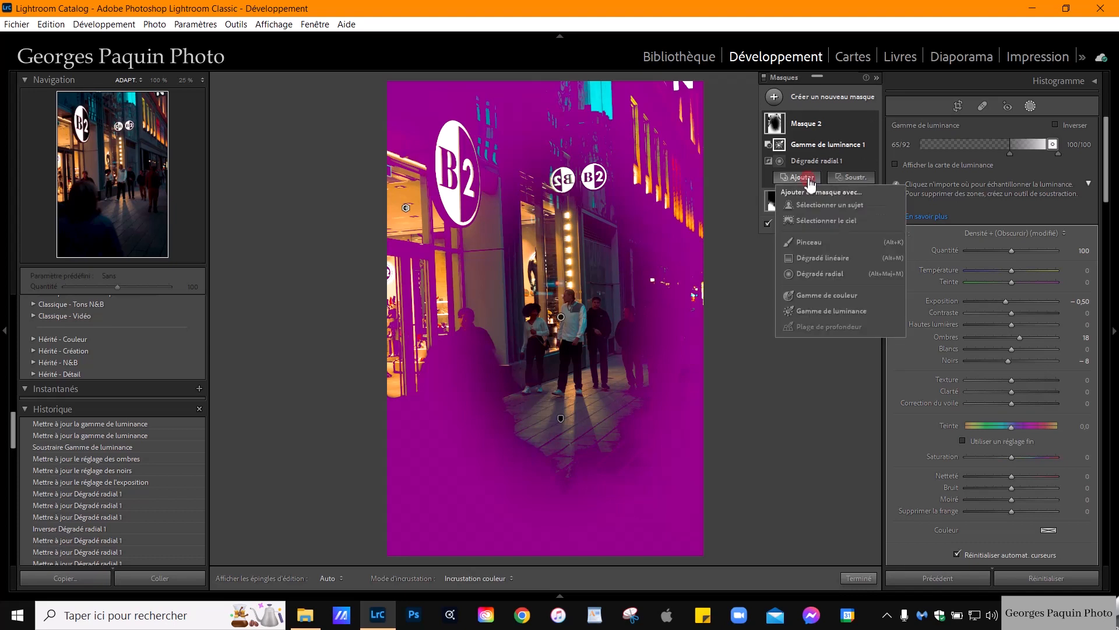
click(810, 241)
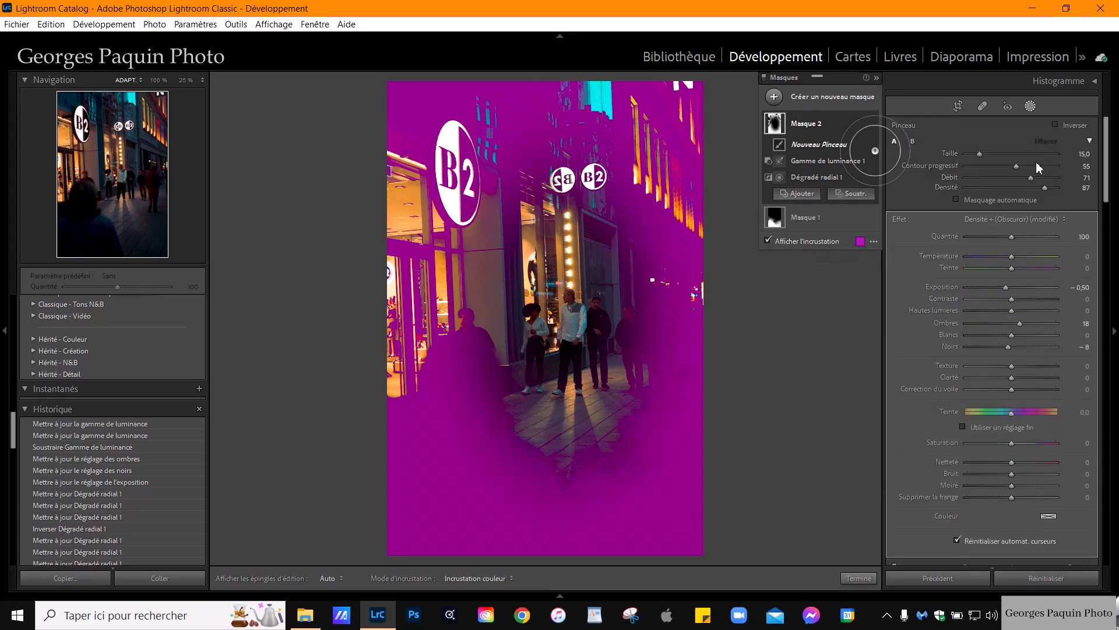
drag(1031, 178, 1041, 178)
mouse_move(392, 174)
mouse_down()
mouse_move(408, 204)
mouse_move(420, 292)
mouse_move(435, 192)
mouse_move(322, 203)
mouse_up()
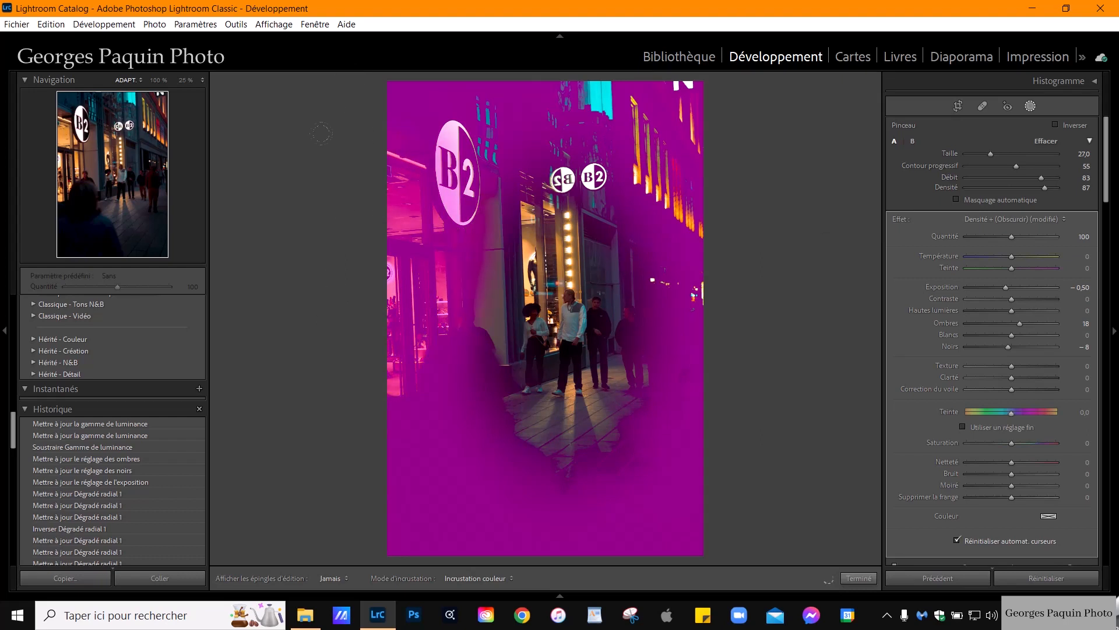
mouse_move(388, 60)
mouse_down()
mouse_move(489, 41)
mouse_move(615, 105)
mouse_move(613, 87)
mouse_move(351, 56)
mouse_move(322, 122)
mouse_move(440, 71)
mouse_up()
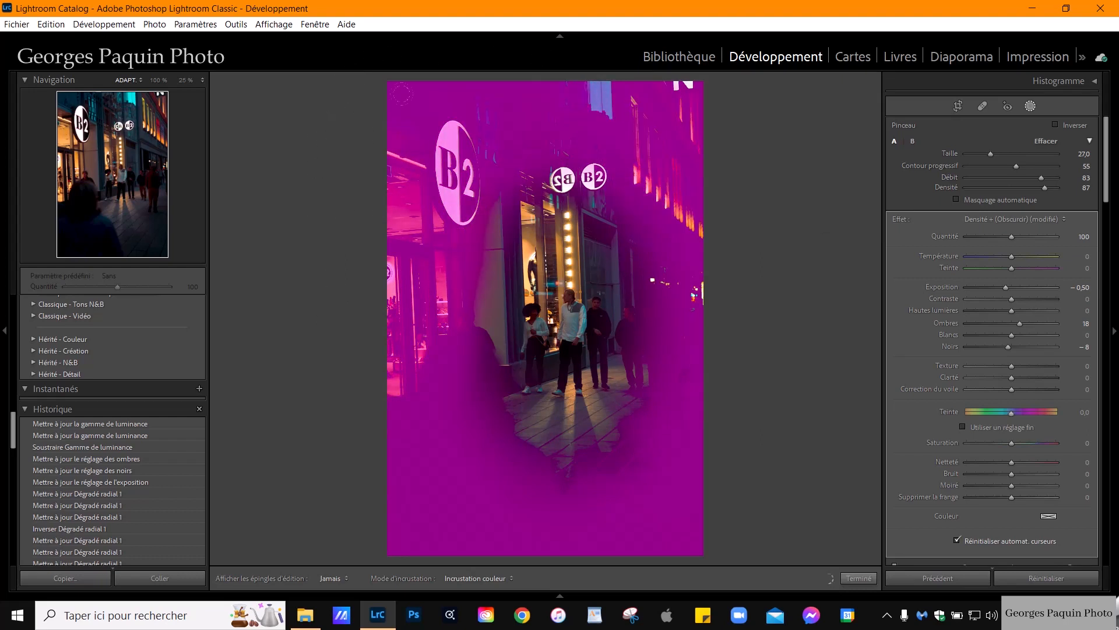
mouse_move(564, 51)
mouse_down()
mouse_move(686, 217)
mouse_move(683, 87)
mouse_up()
scroll(671, 174, down, 4)
mouse_move(671, 174)
mouse_down()
mouse_move(668, 230)
mouse_move(653, 244)
mouse_up()
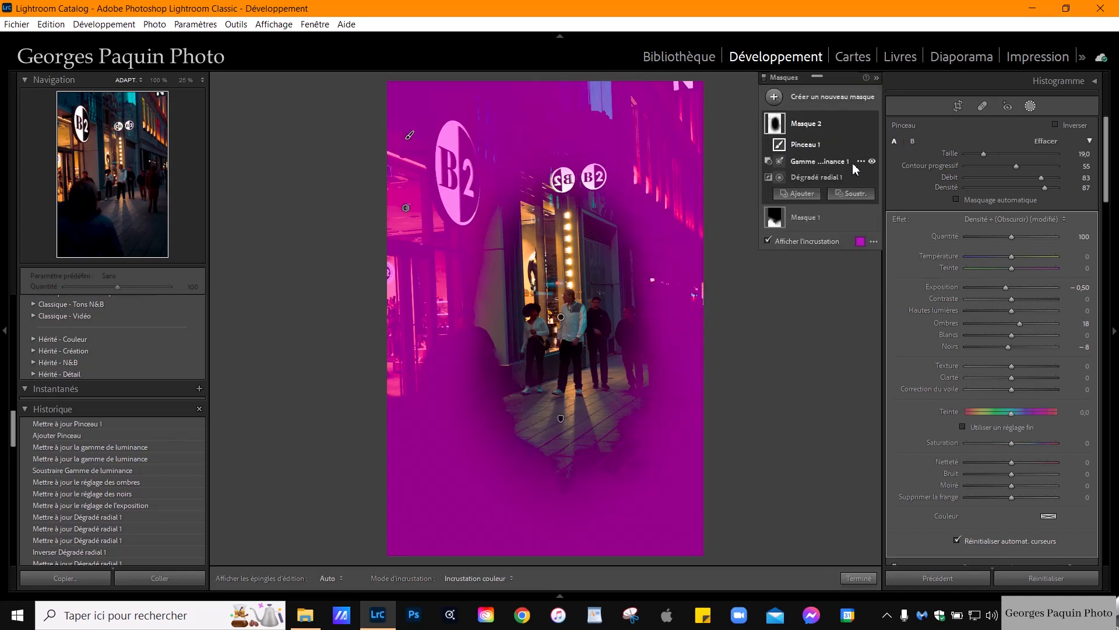
Hide the overlay, compare the photo with the radial mask off and on, and finish masking.
click(824, 242)
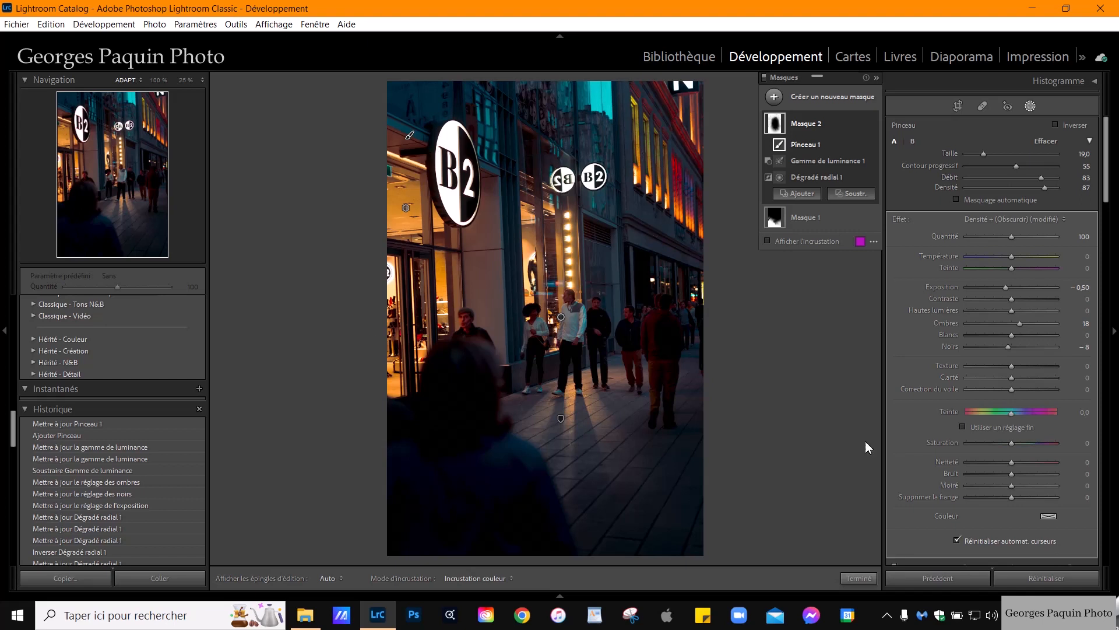
click(872, 124)
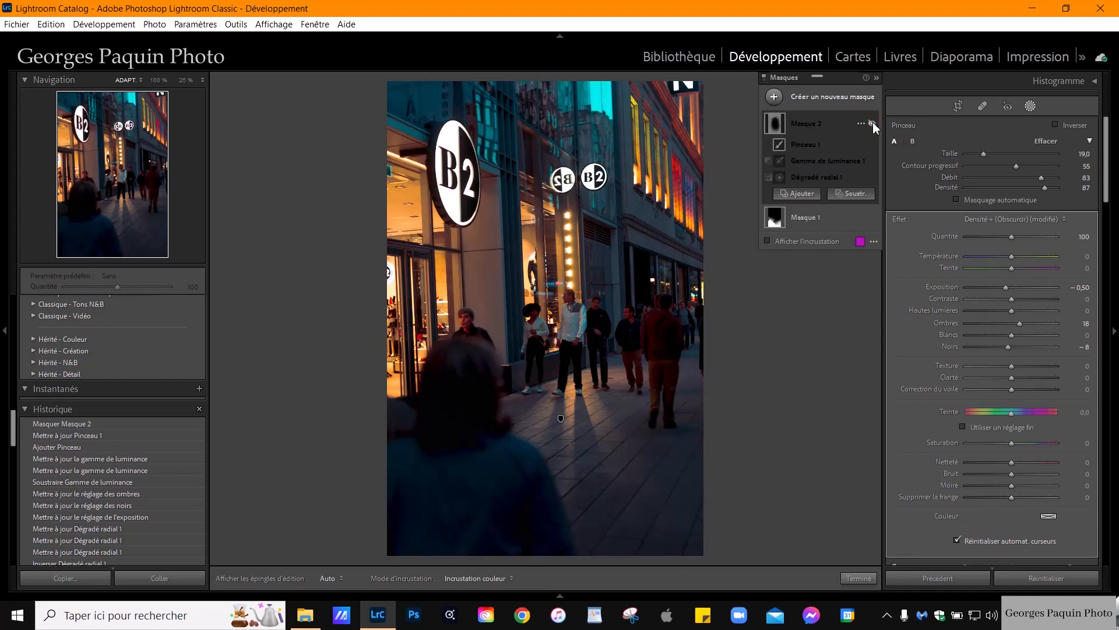
click(872, 124)
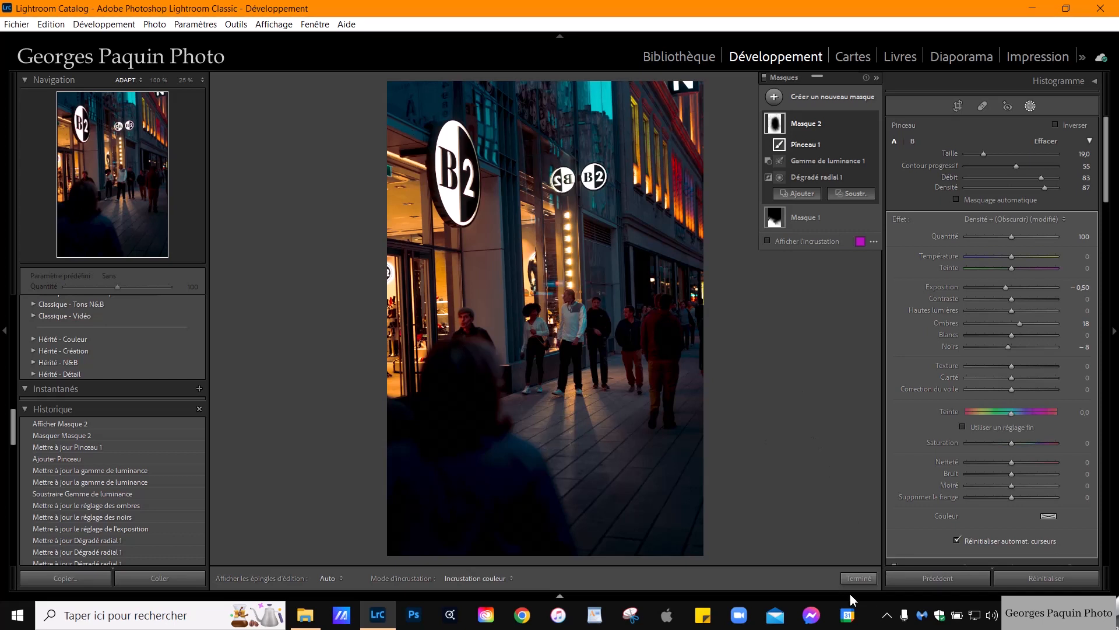
click(856, 578)
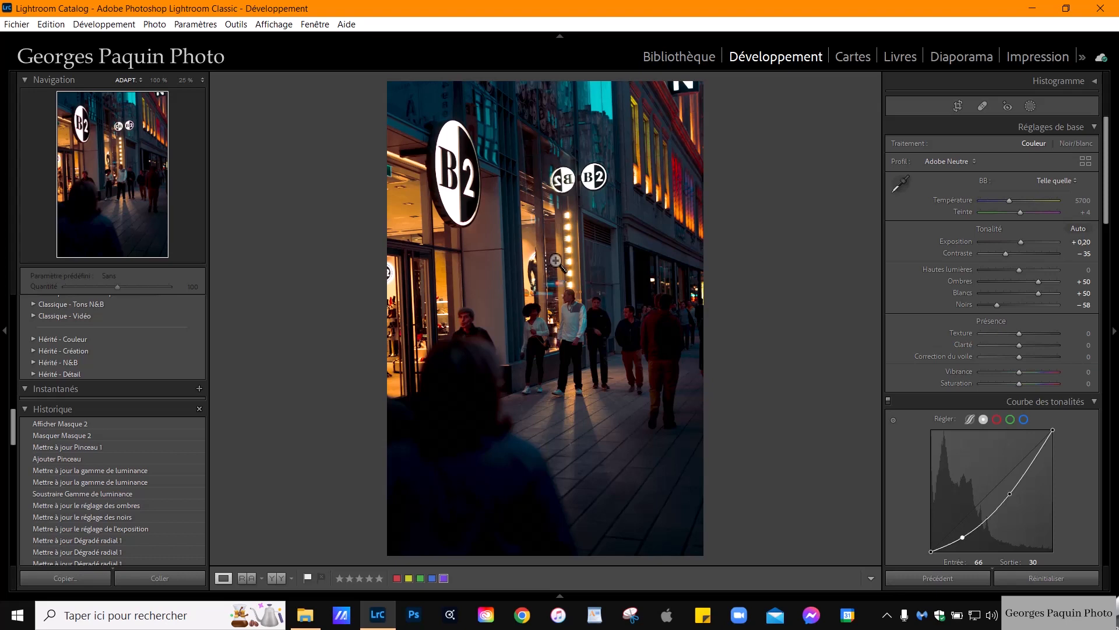
Create a luminance range mask from 75/94 to 100/100 to select the bright areas, including the light streaks on the pavement.
click(596, 429)
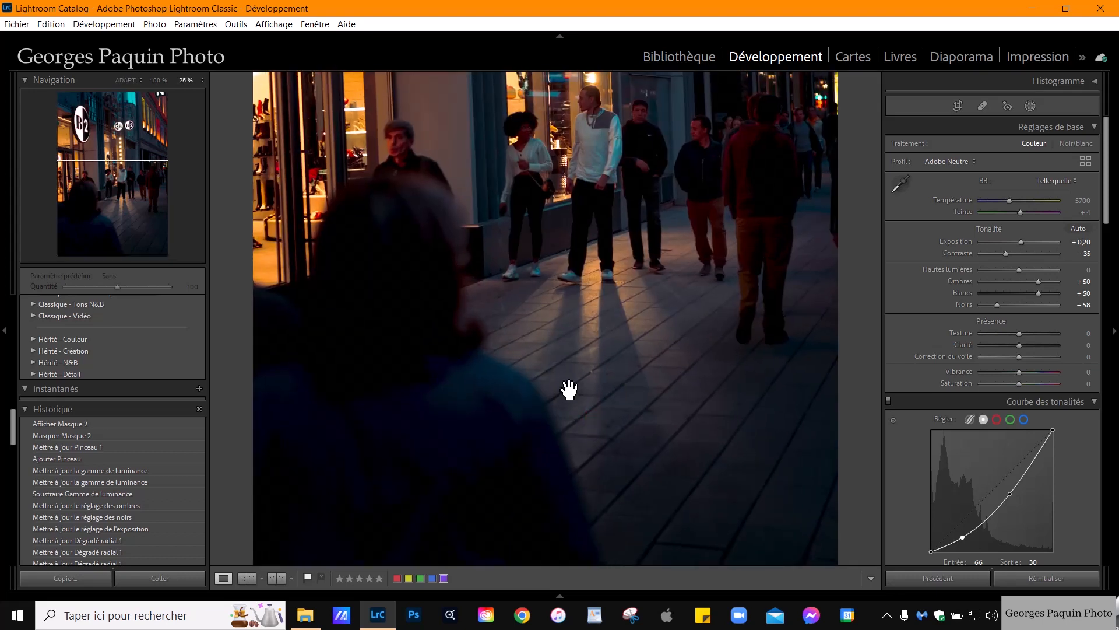
drag(647, 303, 624, 342)
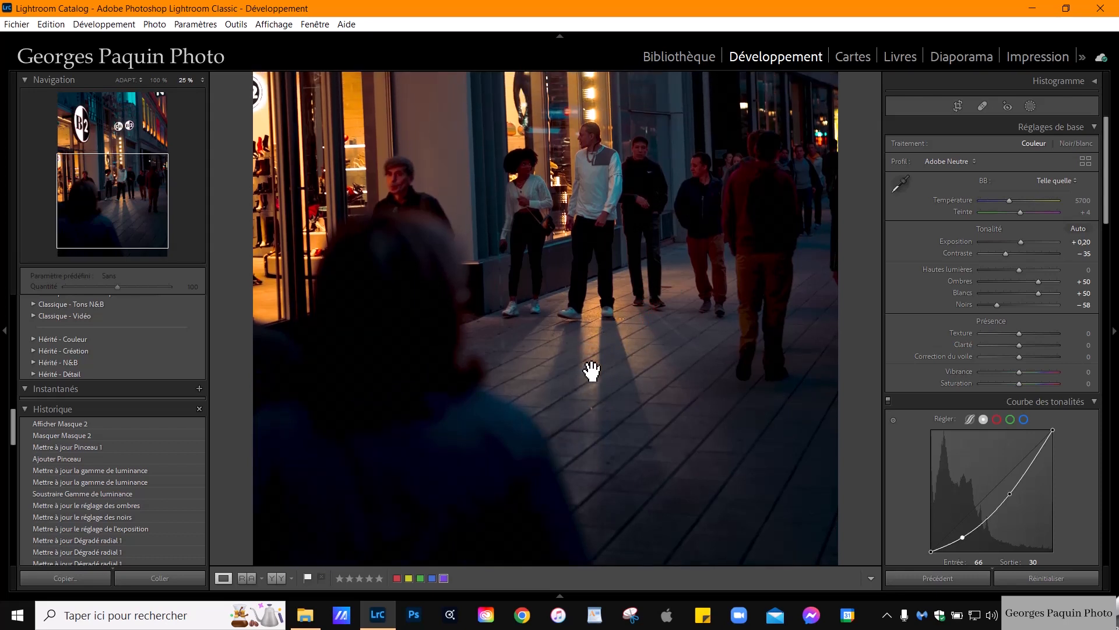
drag(599, 344, 600, 389)
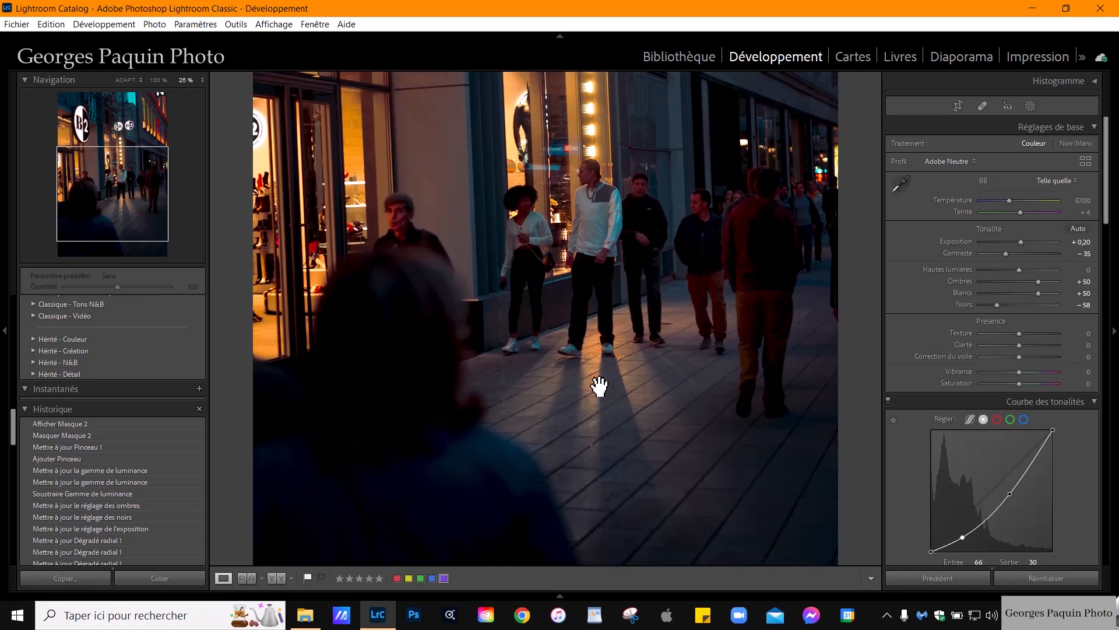
drag(594, 452, 576, 418)
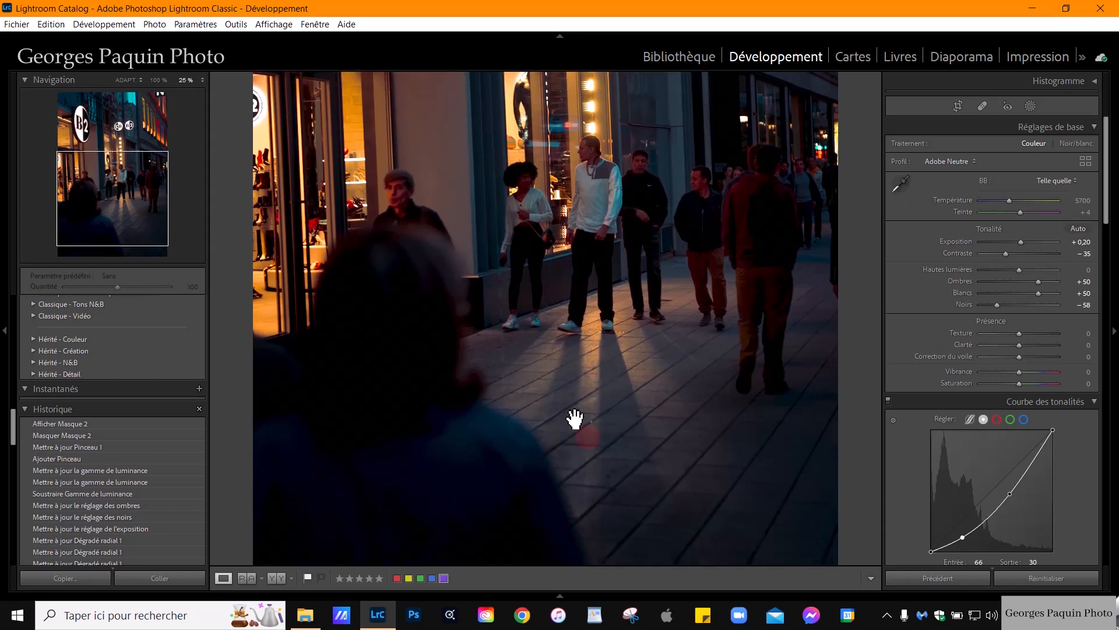
click(1032, 106)
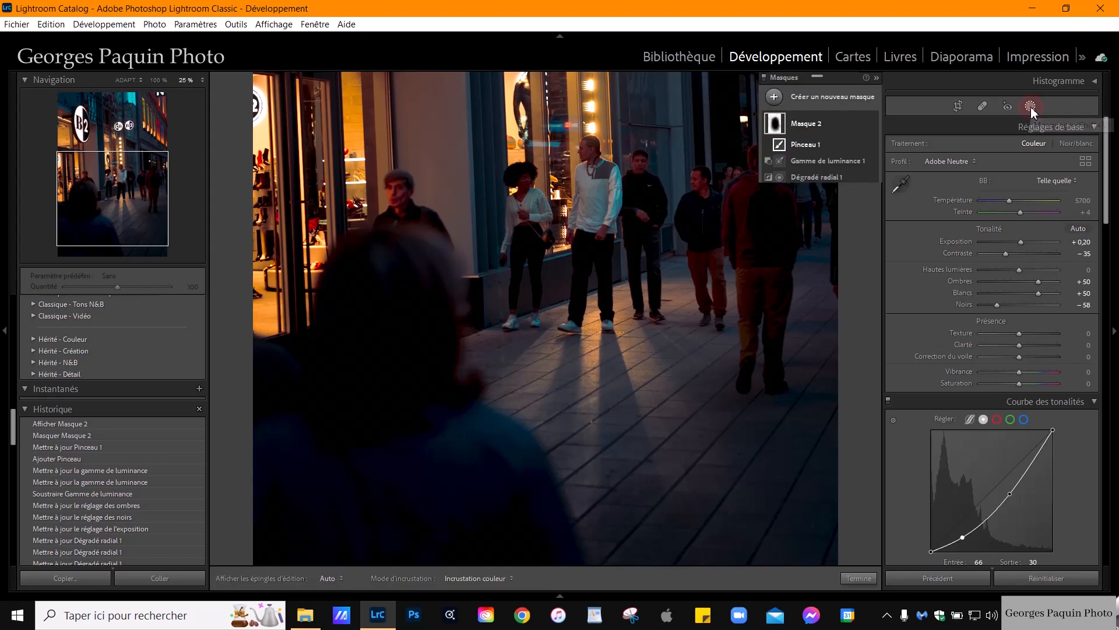
click(775, 98)
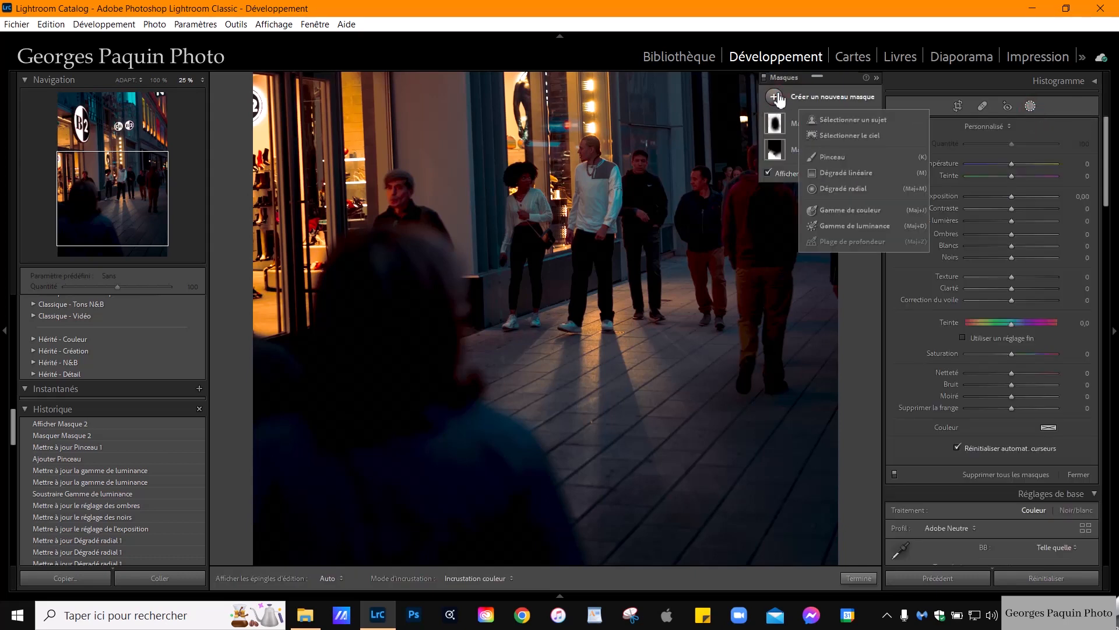
click(868, 227)
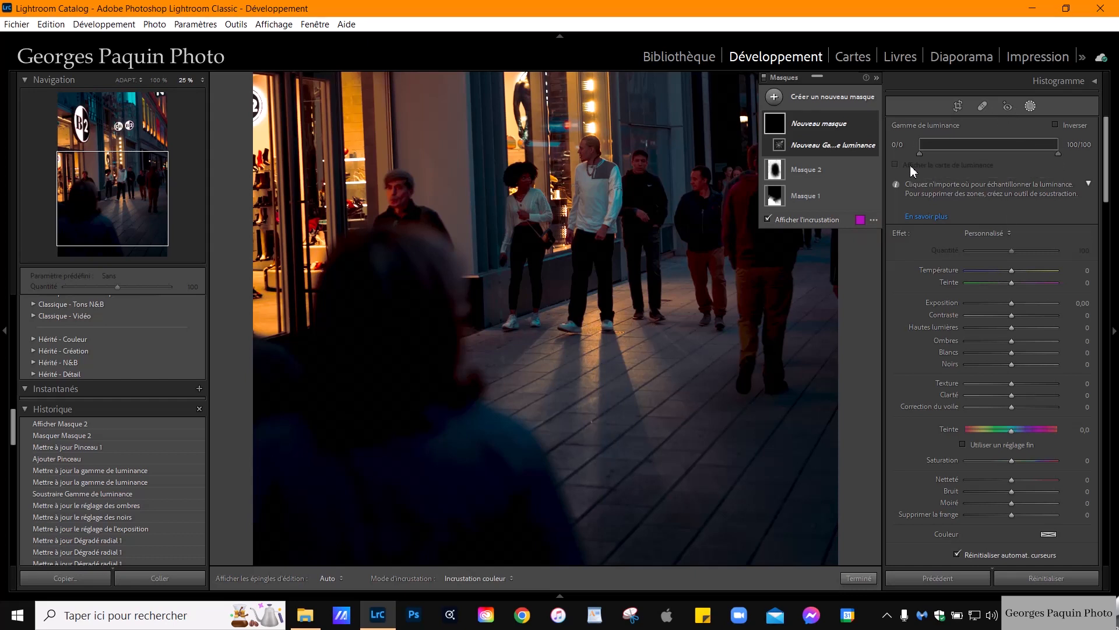
drag(920, 154, 1050, 146)
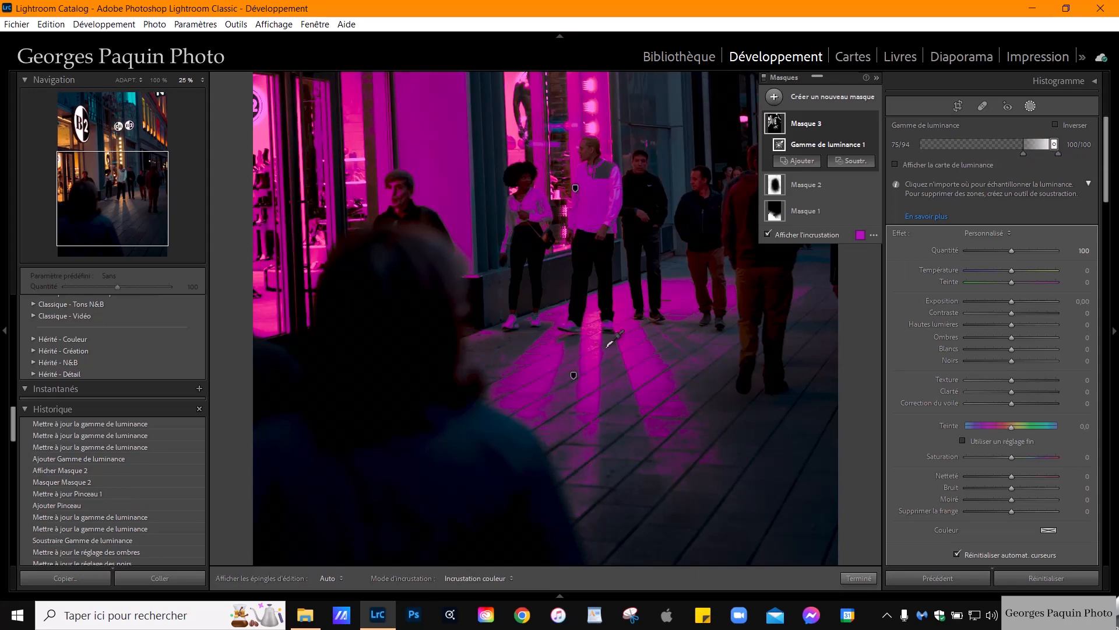
Hide the mask overlay and tint the luminance mask yellow with hue 50 and saturation 38 %.
click(818, 234)
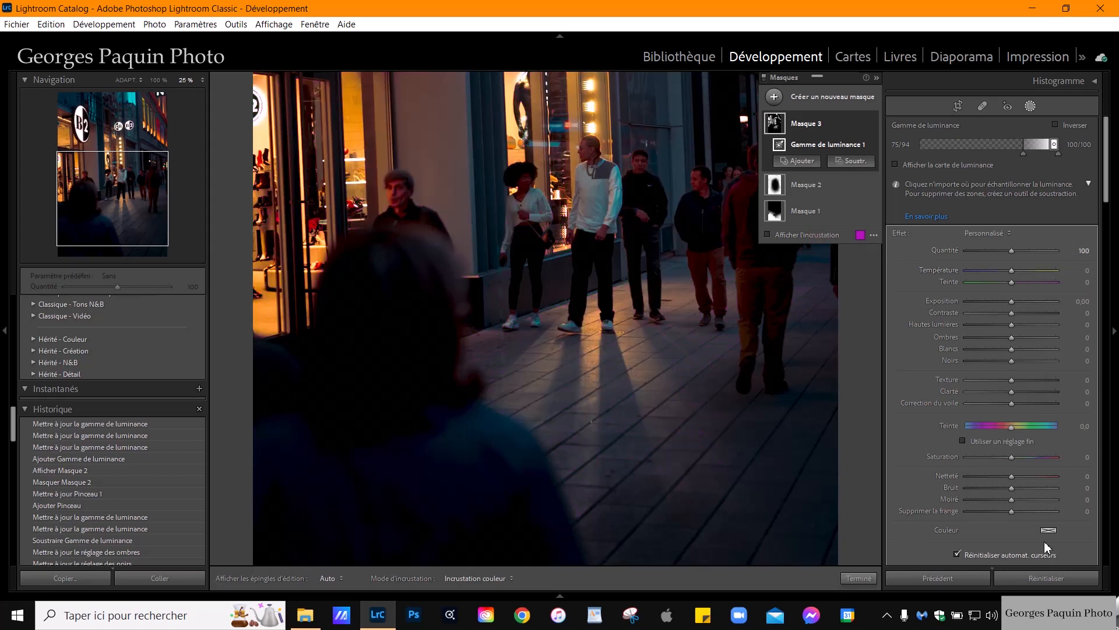
click(1049, 530)
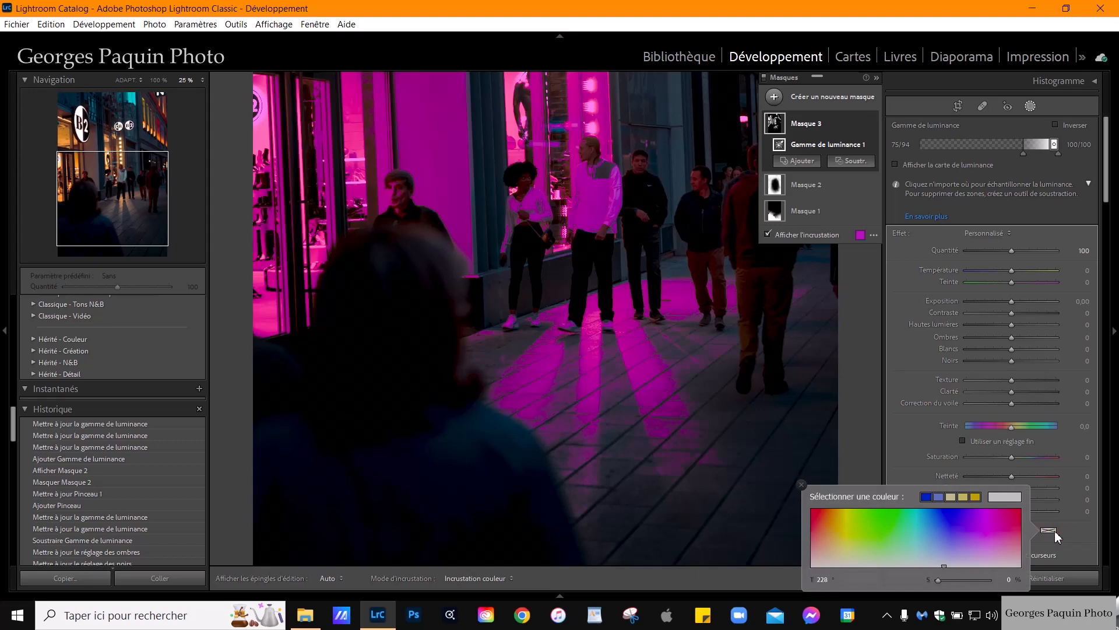
click(842, 545)
click(906, 337)
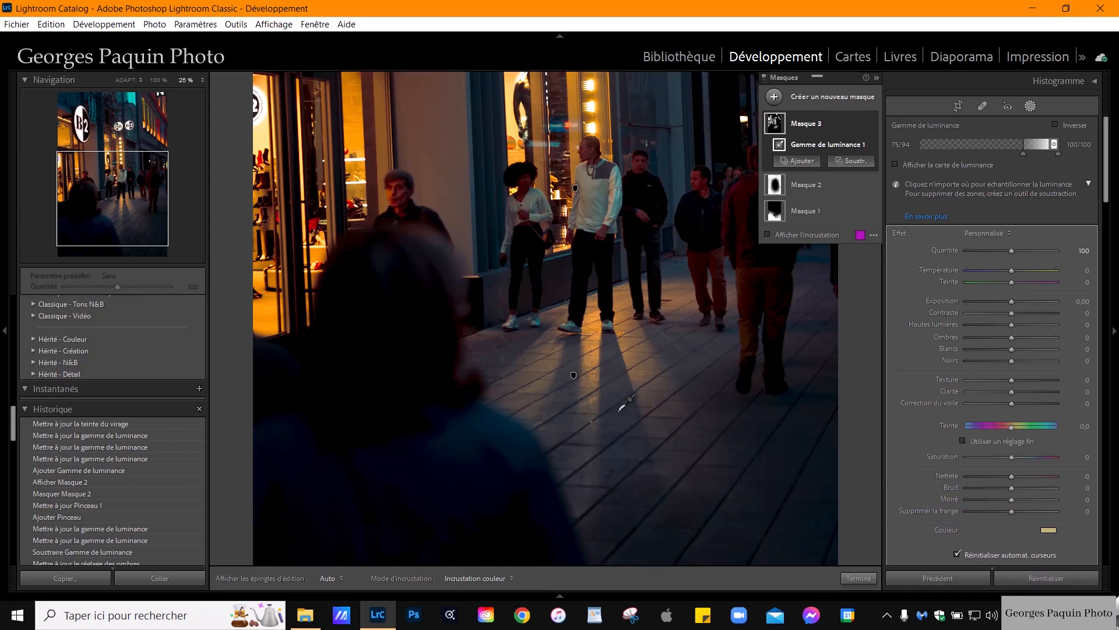
Intersect the luminance mask with a brush of Taille 16 and Débit 92, painting only the light streaks on the pavement.
click(124, 83)
click(803, 234)
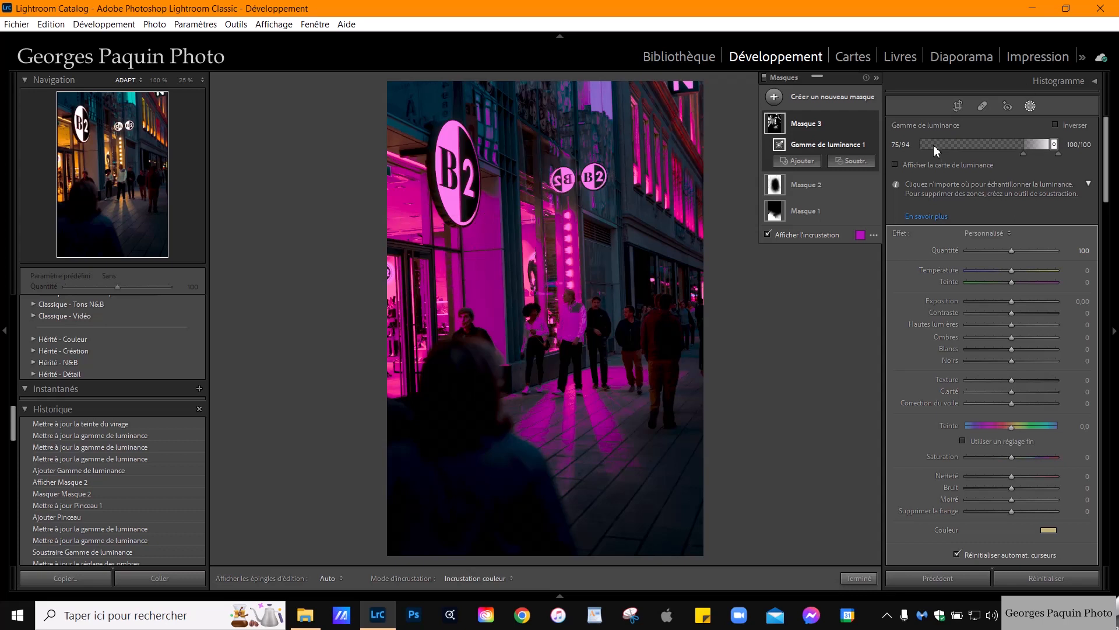
key(alt)
click(842, 163)
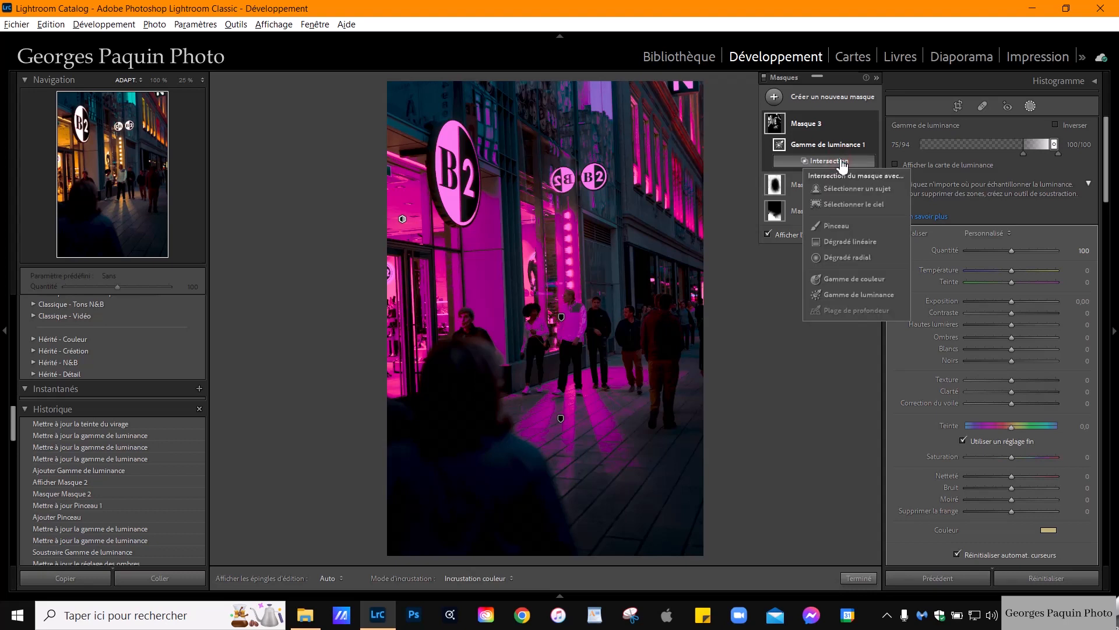
click(841, 227)
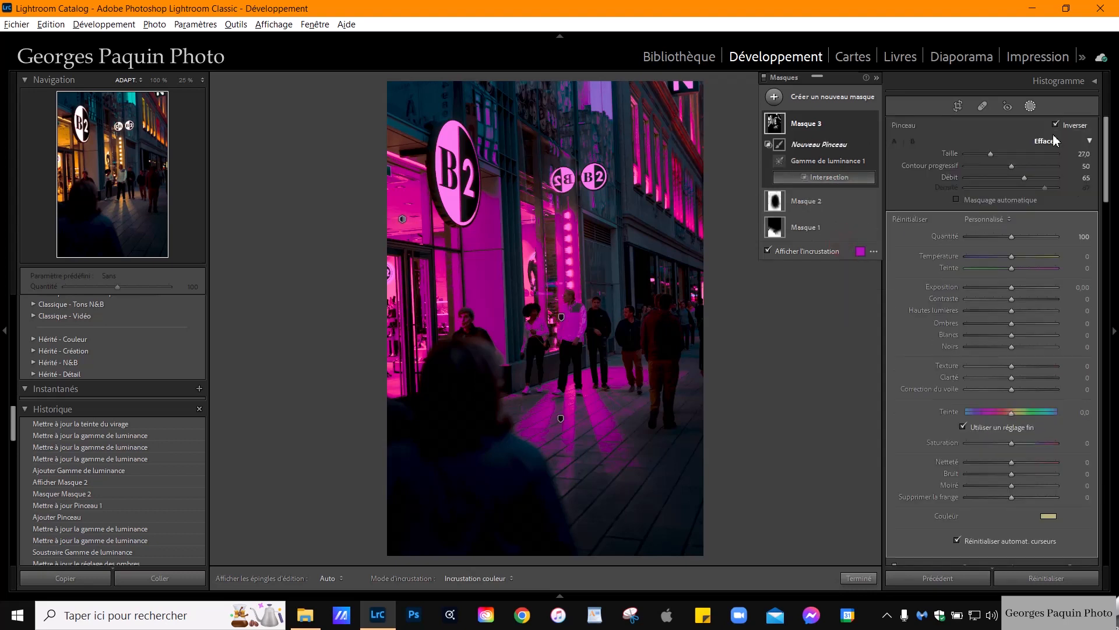
drag(1025, 176, 1050, 177)
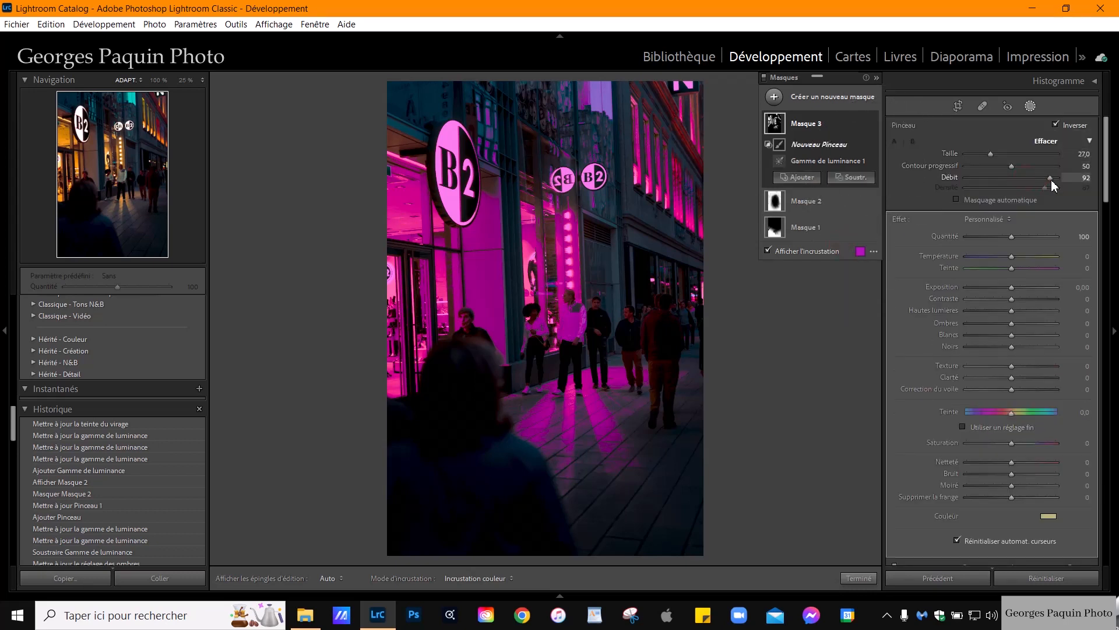
scroll(553, 407, down, 1)
mouse_move(596, 439)
mouse_down()
mouse_move(595, 450)
mouse_move(570, 392)
mouse_move(546, 414)
mouse_move(527, 385)
mouse_up()
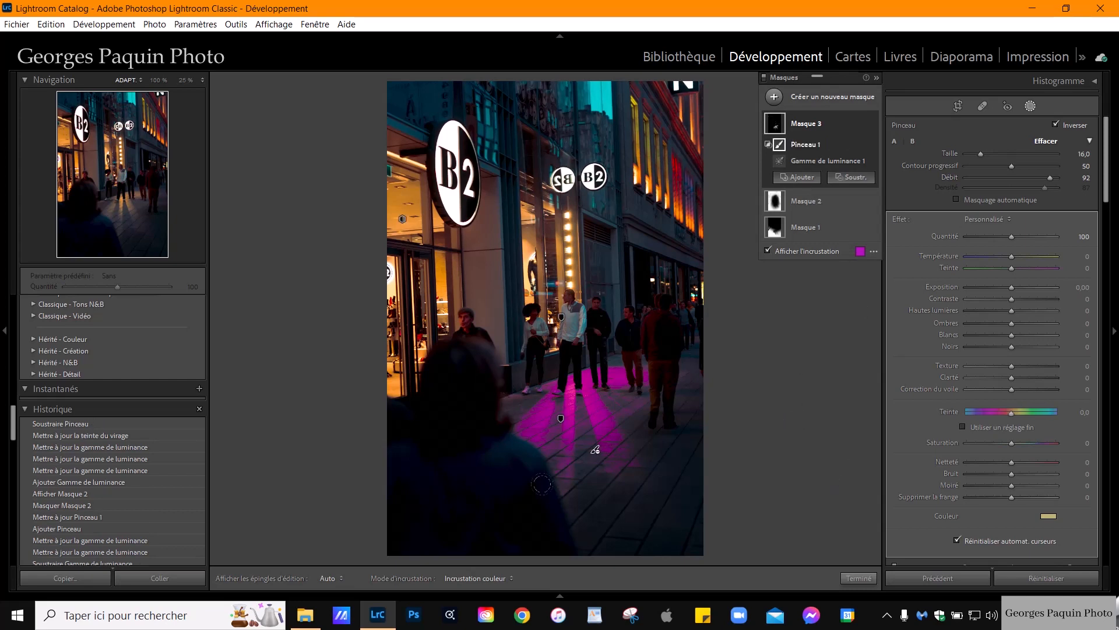
mouse_move(669, 365)
mouse_down()
mouse_move(678, 397)
mouse_move(583, 371)
mouse_up()
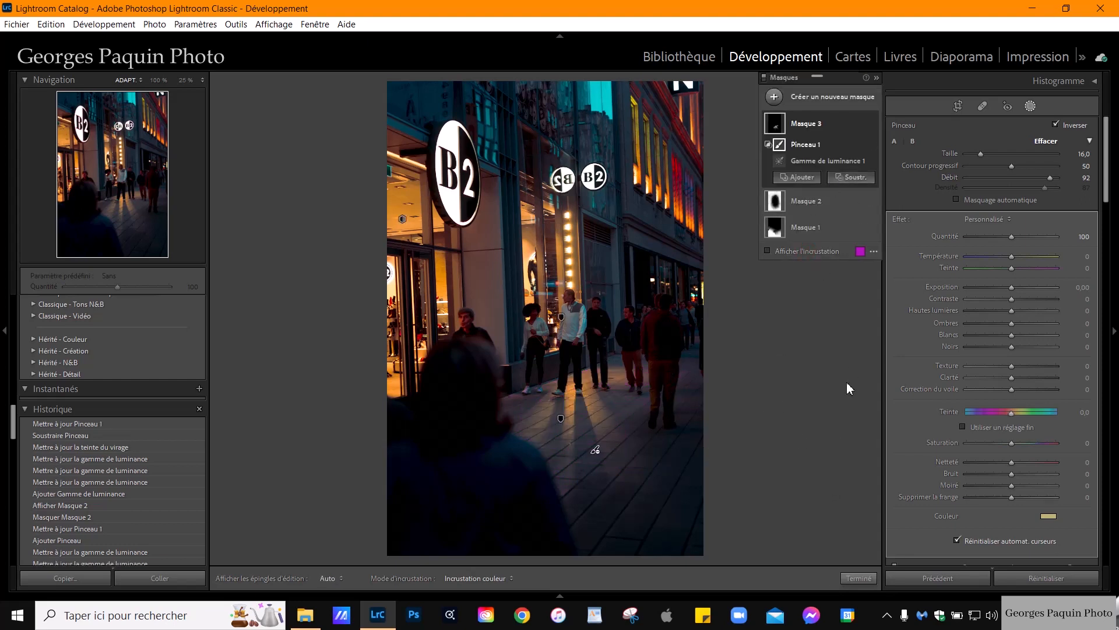
Compare the photo with the pavement-light mask off and on, strengthen the saturation of its yellow tint, and finish masking.
click(872, 124)
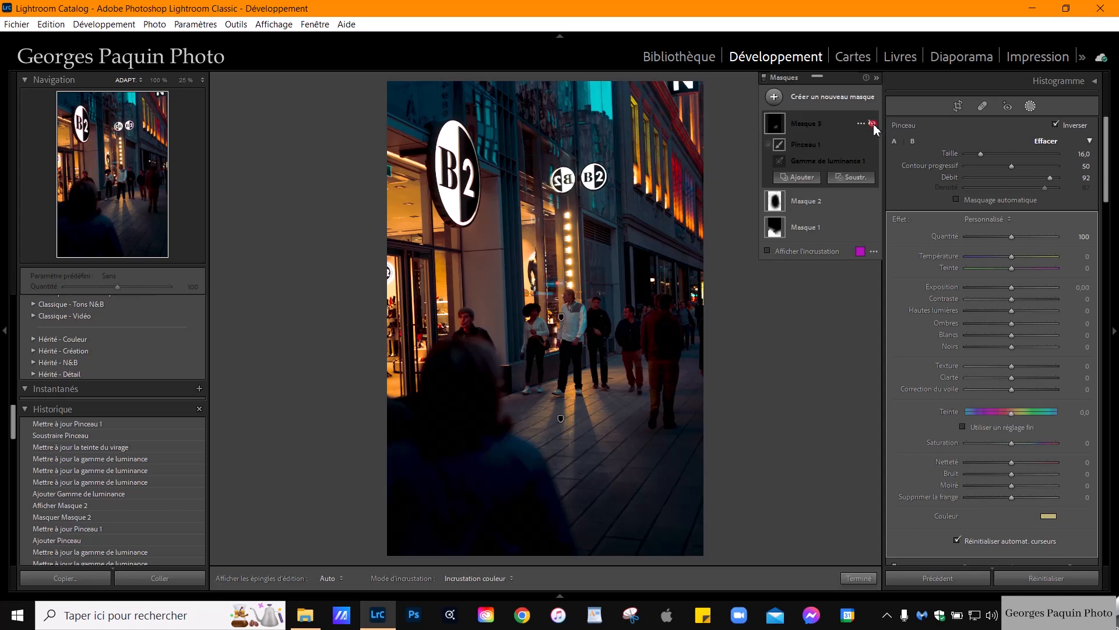
click(873, 125)
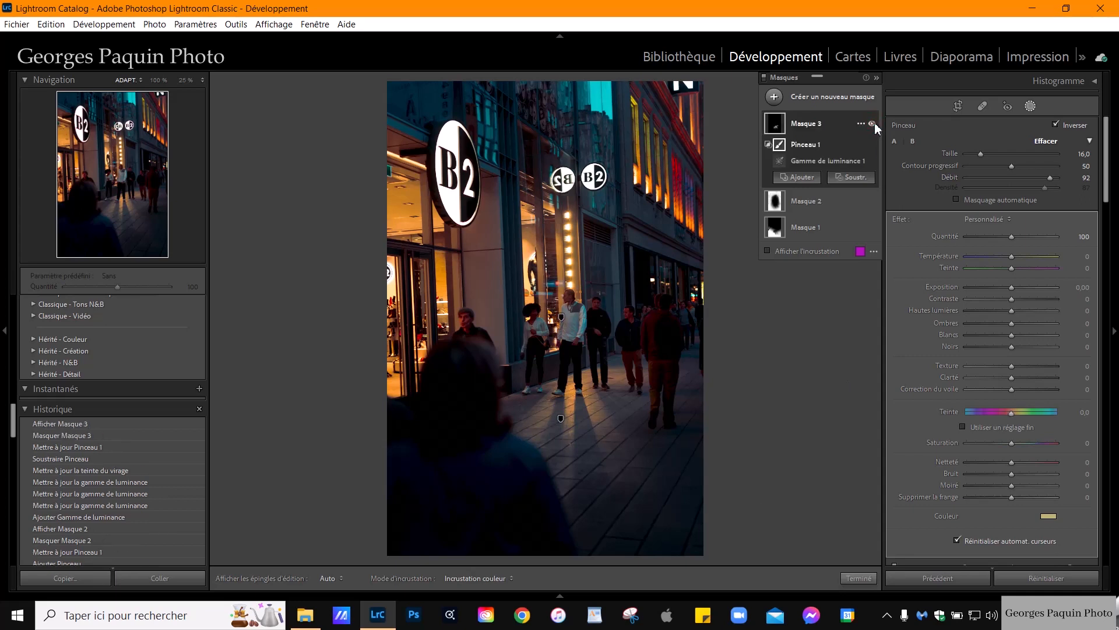
click(1049, 516)
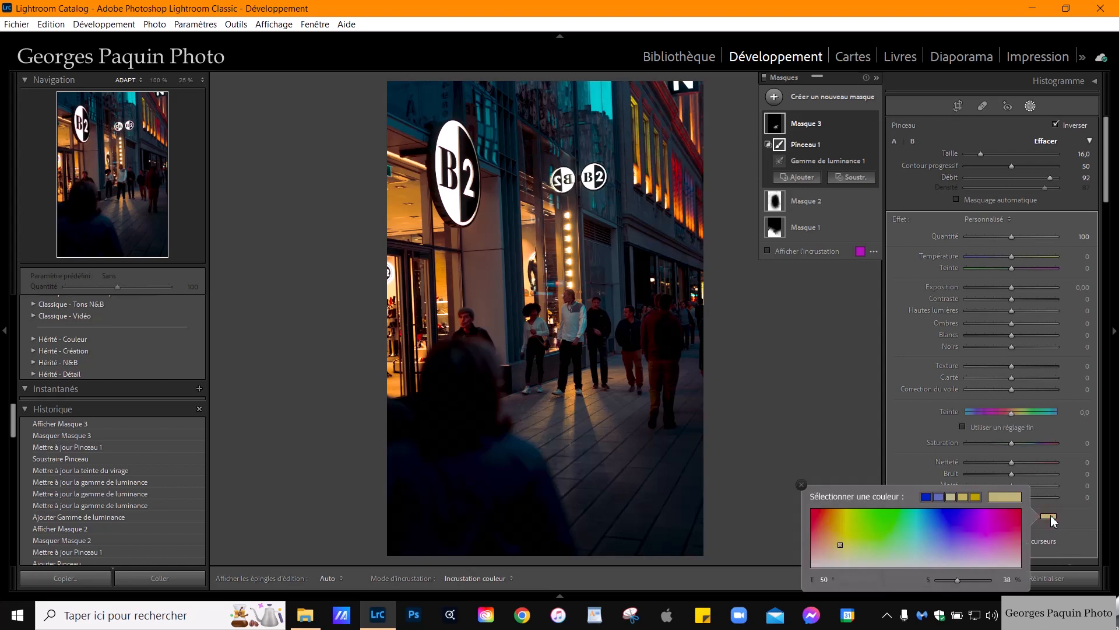
drag(960, 580, 972, 582)
click(915, 416)
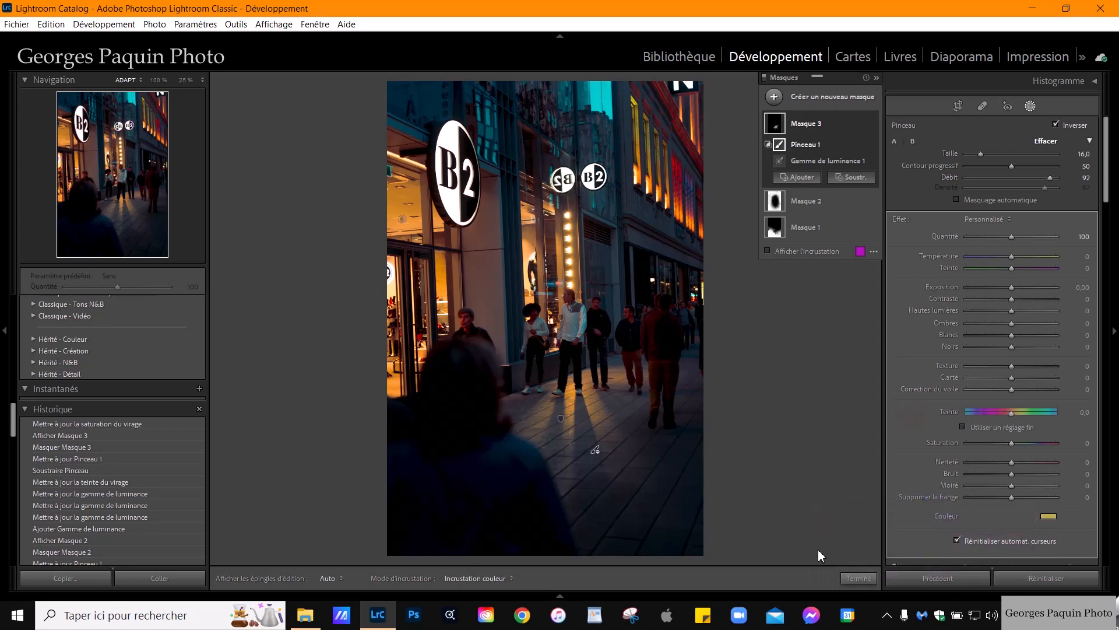
click(859, 579)
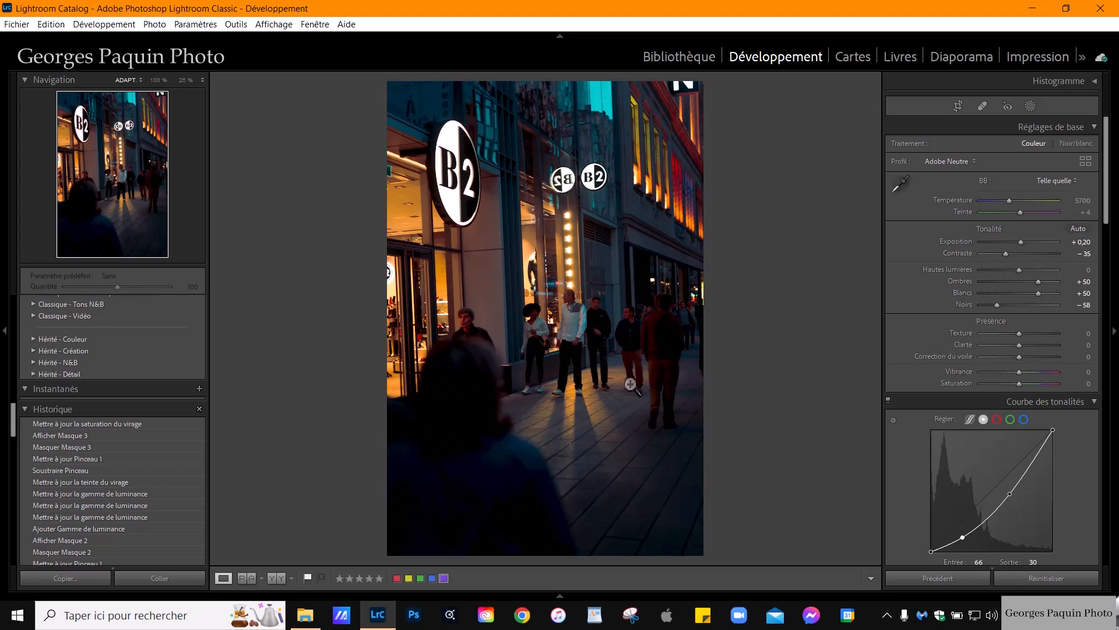
Shape the blue channel tone curve with a shadow point at 37 to 44 and a highlight point at 147 to 144.
scroll(911, 340, down, 3)
click(1025, 306)
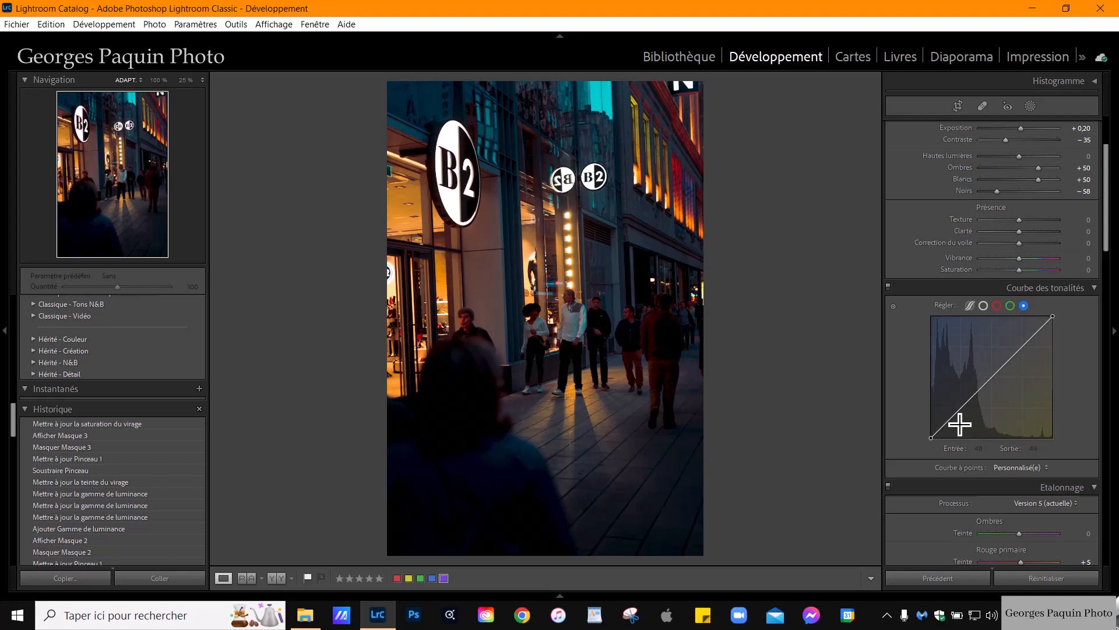
drag(949, 420, 949, 419)
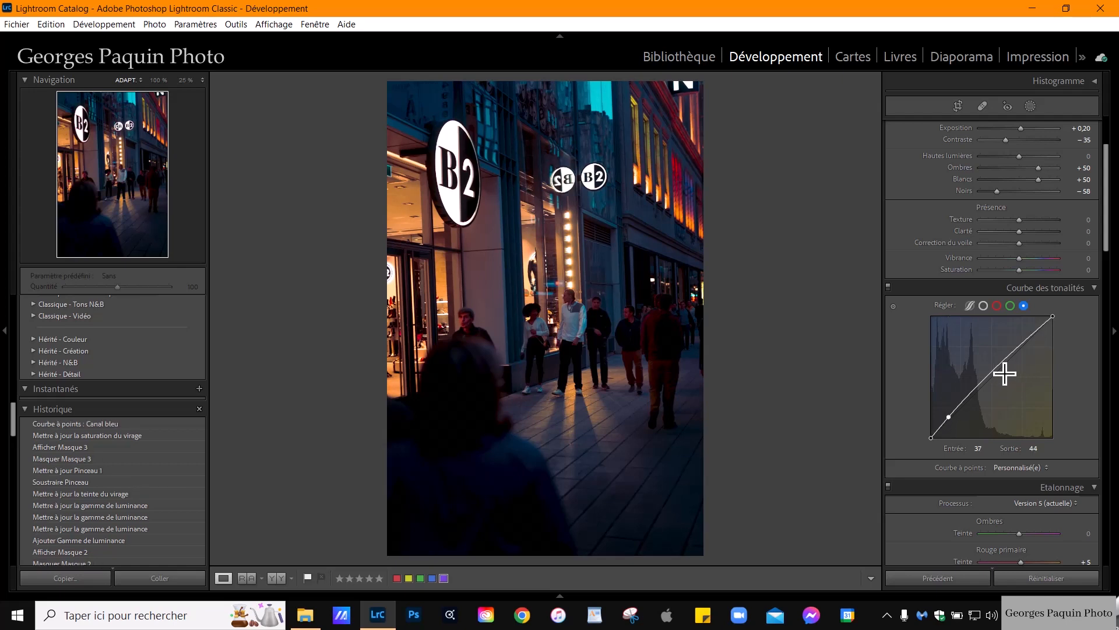
drag(998, 366, 1001, 369)
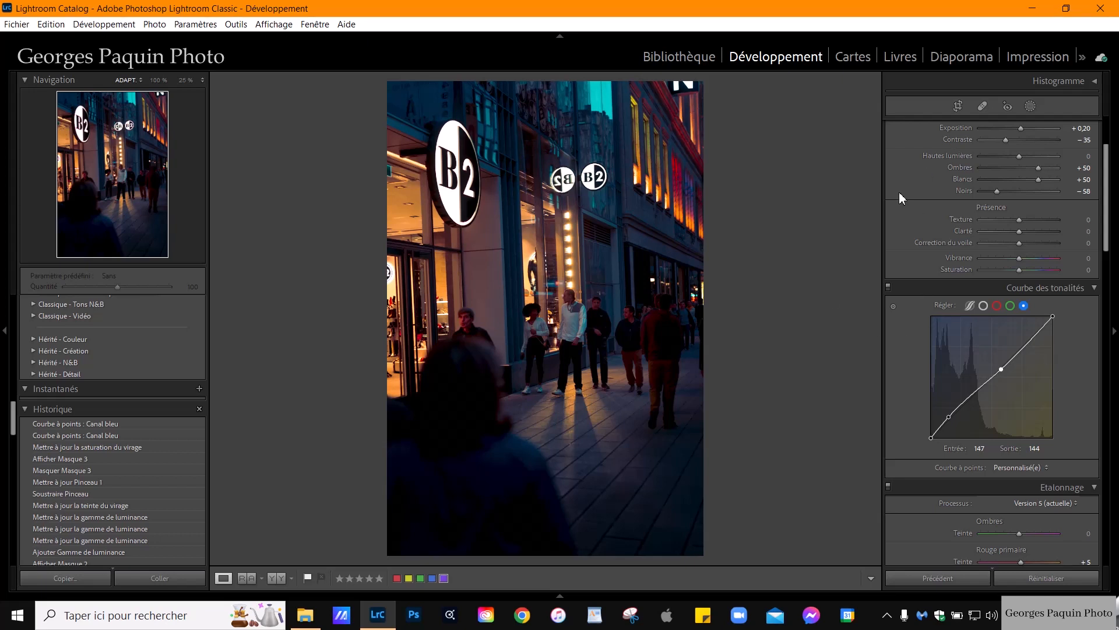
Correct the perspective with Upright Auto and crop the photo to 4 x 5 / 8 x 10, trimming its upper and lower edges.
scroll(899, 192, down, 15)
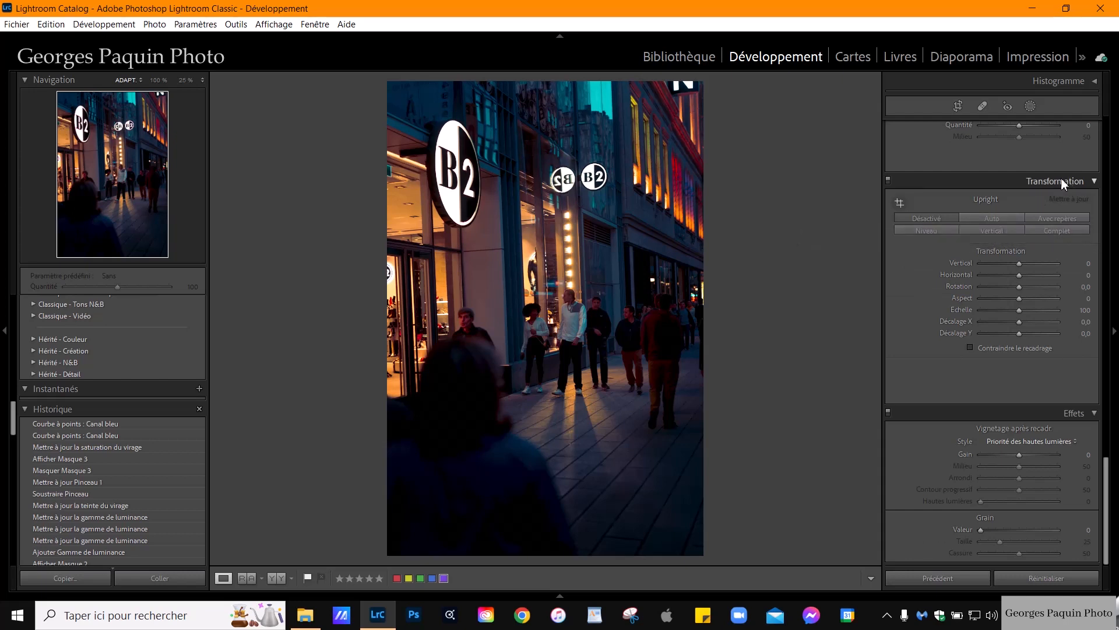
click(978, 221)
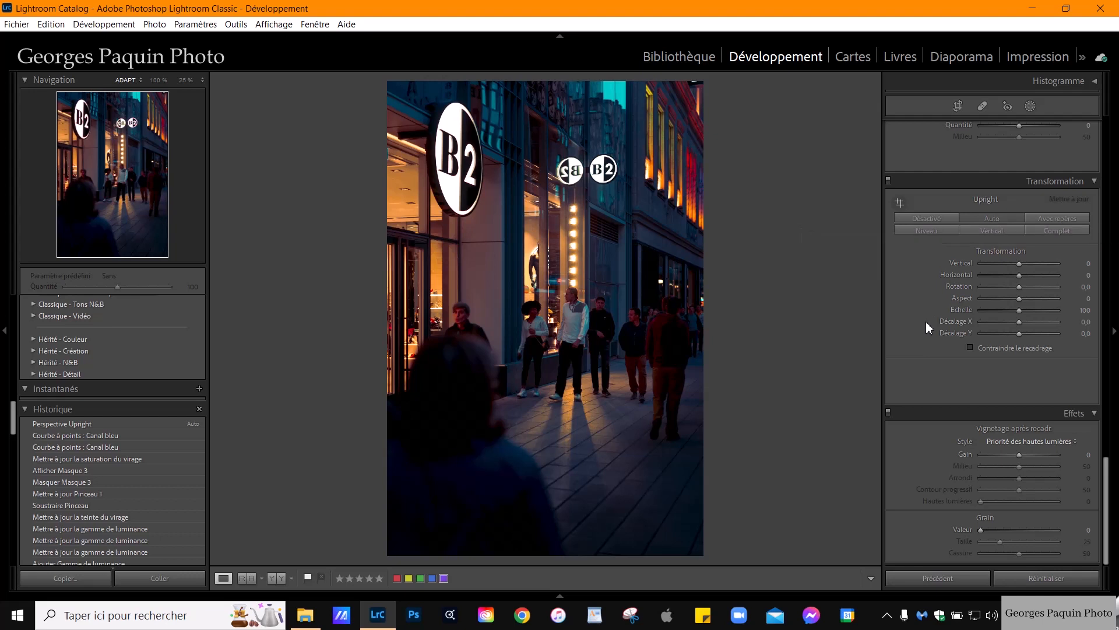
click(958, 106)
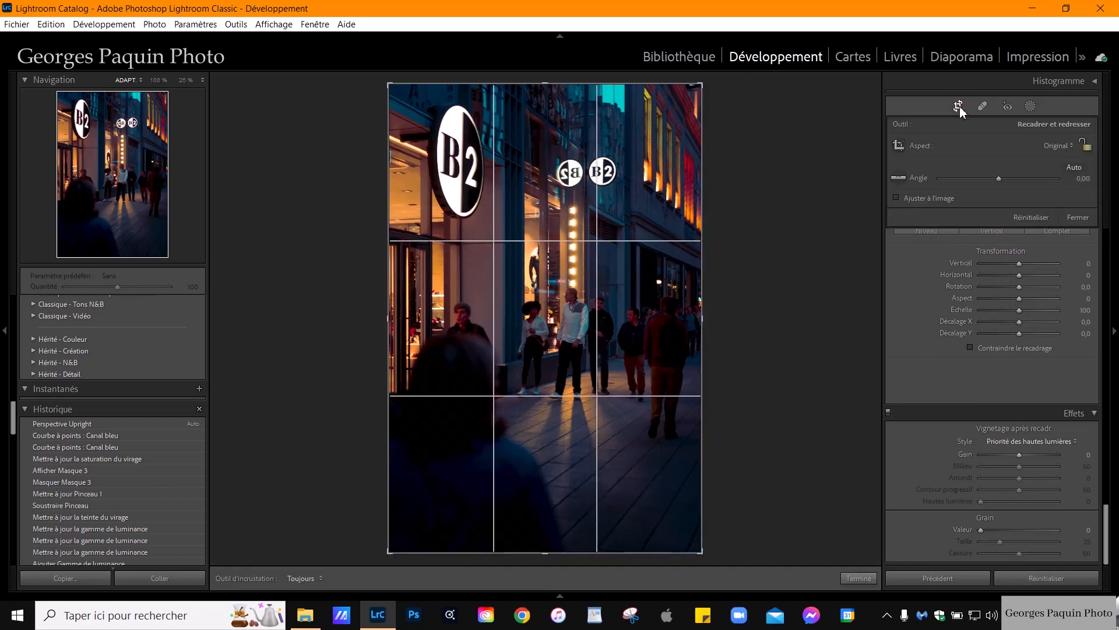
click(1062, 146)
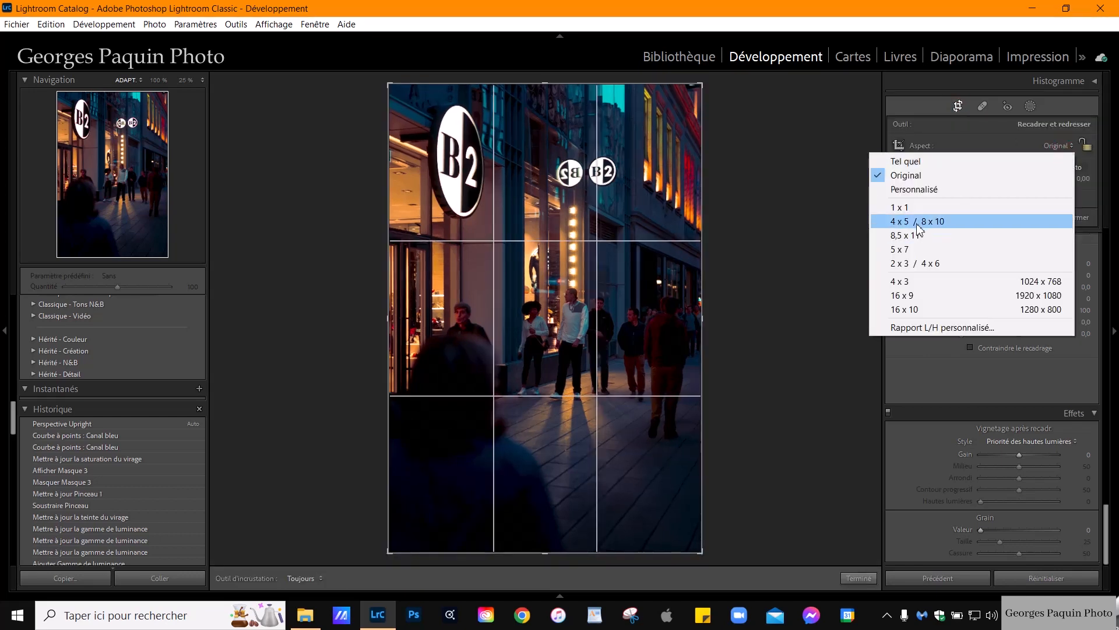
click(906, 221)
drag(547, 332, 538, 358)
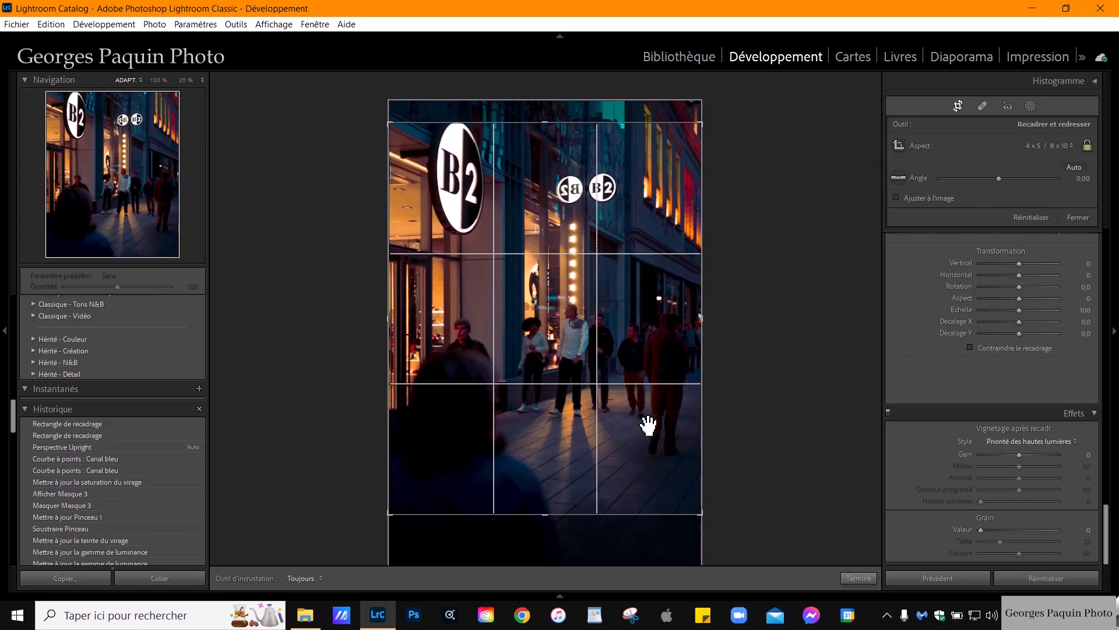
click(859, 578)
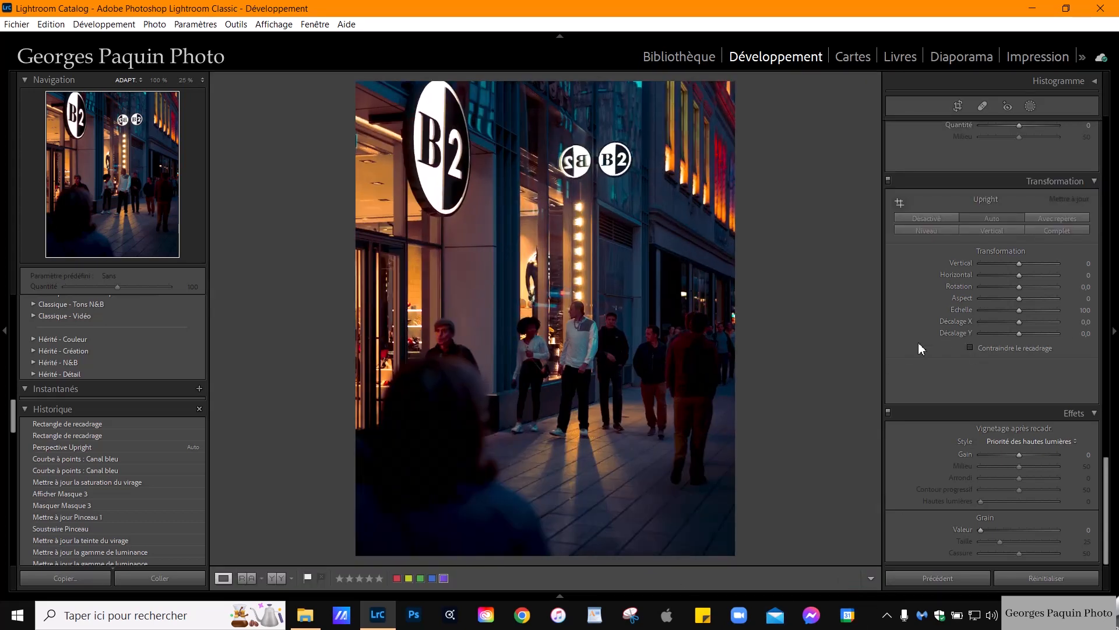
Add a post-crop vignette with Gain −30, Arrondi −55, Contour progressif 65 and Hautes lumières 83.
drag(1020, 455, 998, 478)
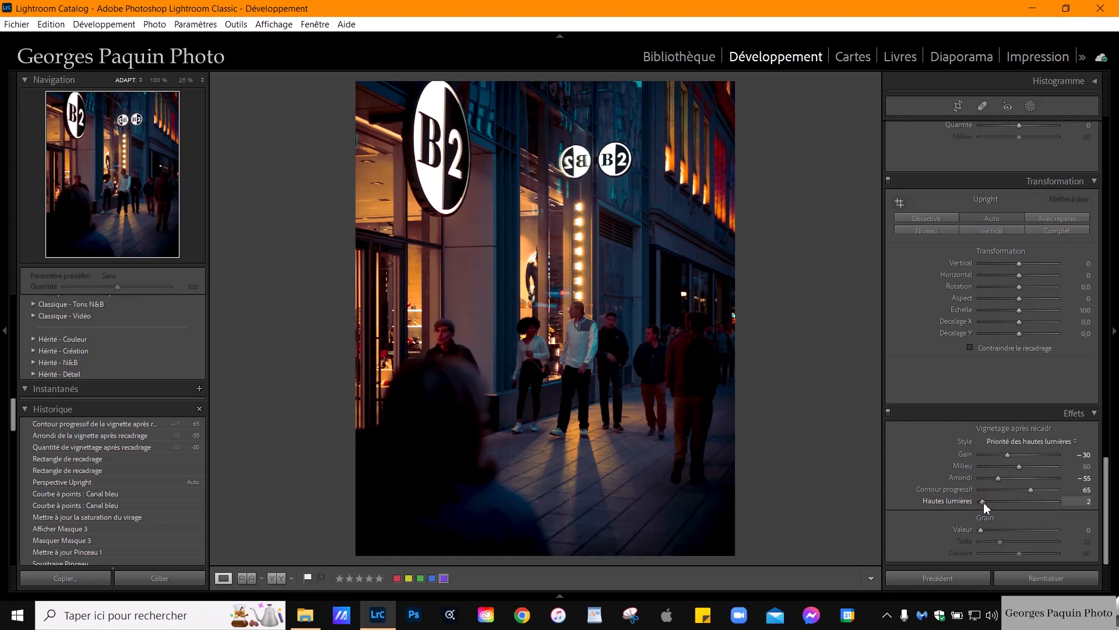
drag(1042, 500, 1046, 501)
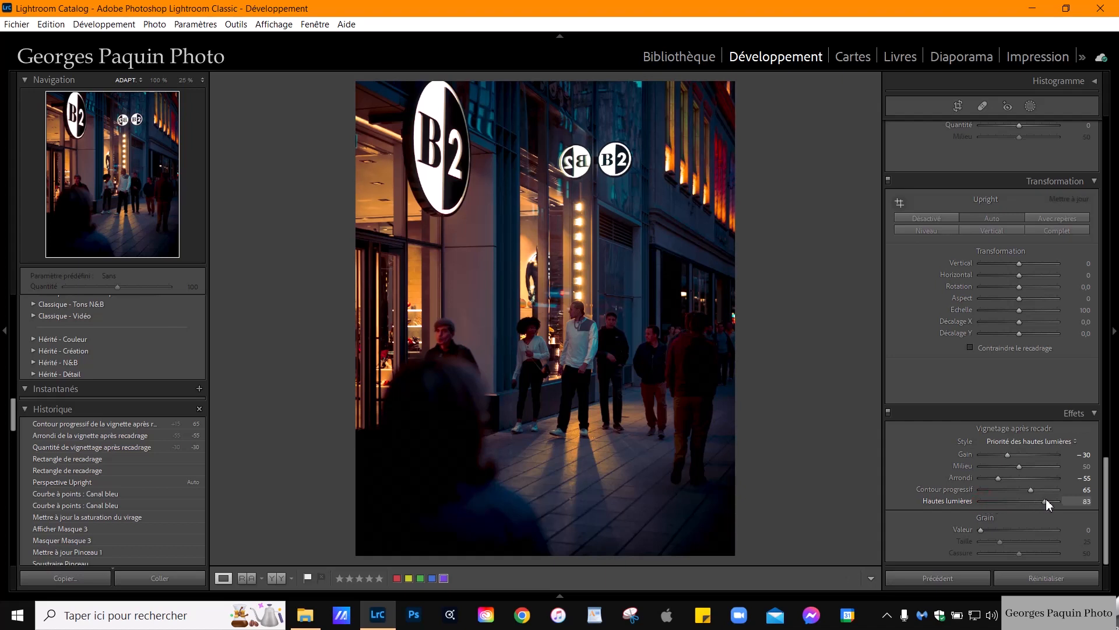